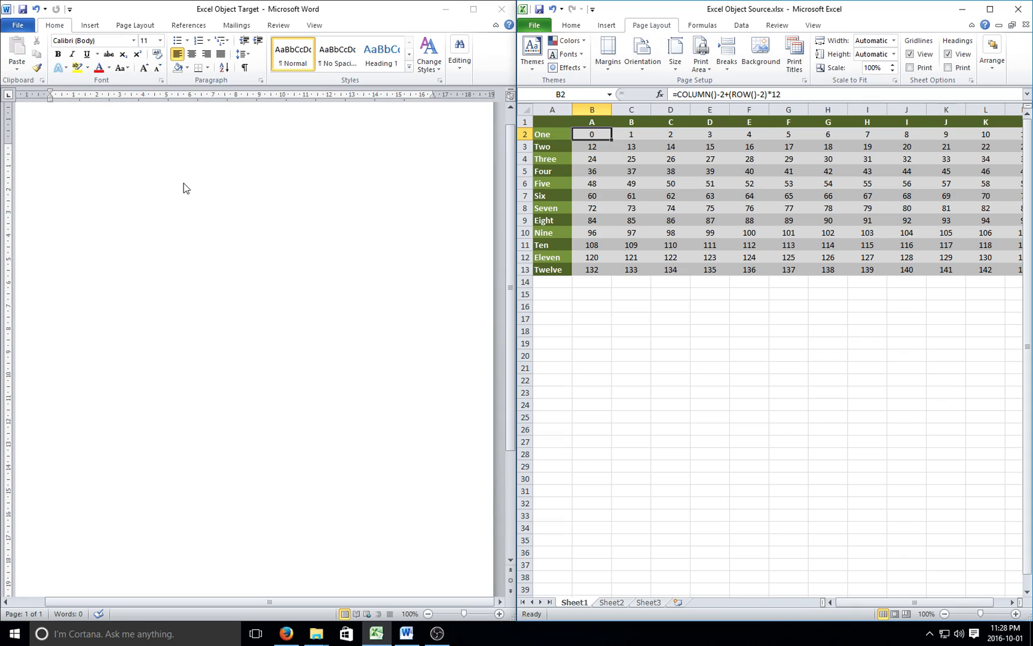
Step: Copy the full table range A1:M13 from Sheet1 of the Excel workbook
{"action": "left_click", "coordinate": [552, 122]}
{"action": "key", "text": "ctrl+shift+End"}
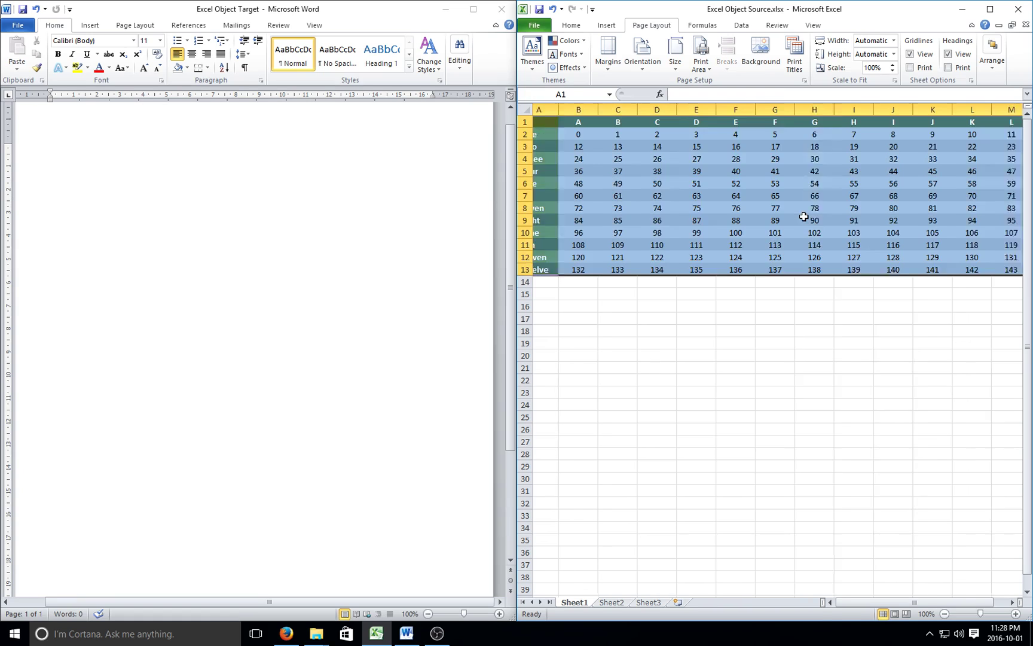
{"action": "key", "text": "ctrl+c"}
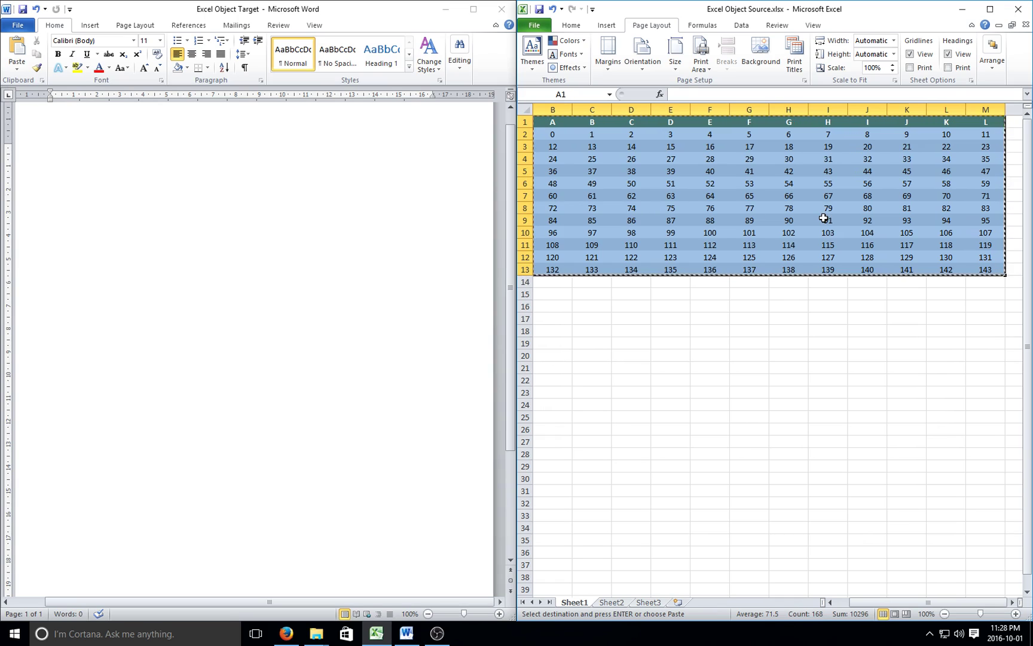
Step: Switch to the Word document and paste the copied table as a linked Microsoft Excel Worksheet Object
{"action": "left_click", "coordinate": [110, 10]}
{"action": "left_click", "coordinate": [18, 70]}
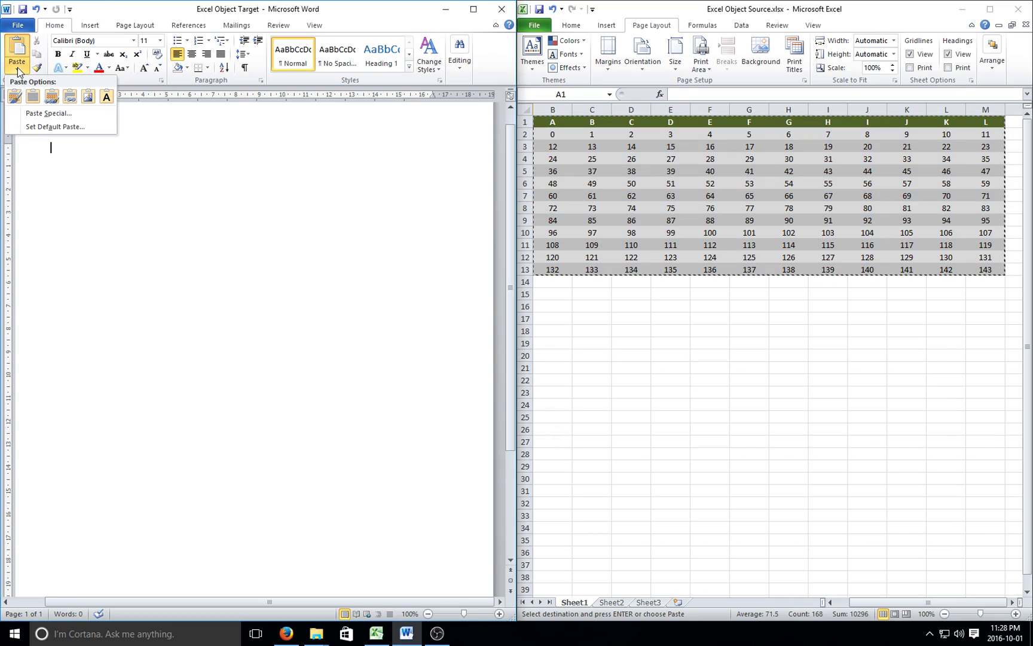
{"action": "left_click", "coordinate": [54, 118]}
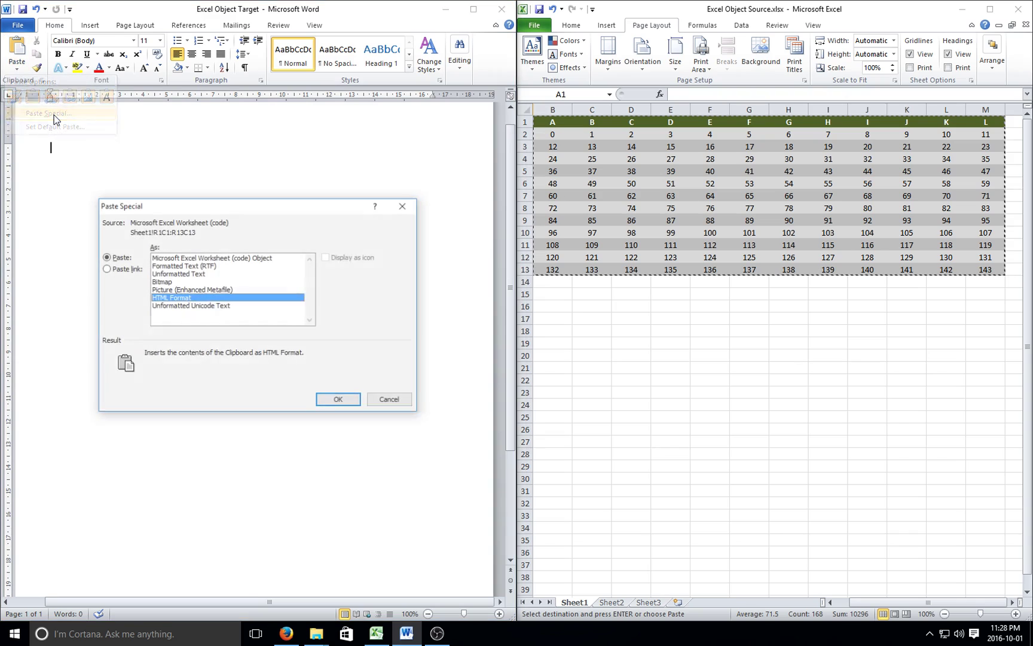
{"action": "left_click", "coordinate": [115, 273]}
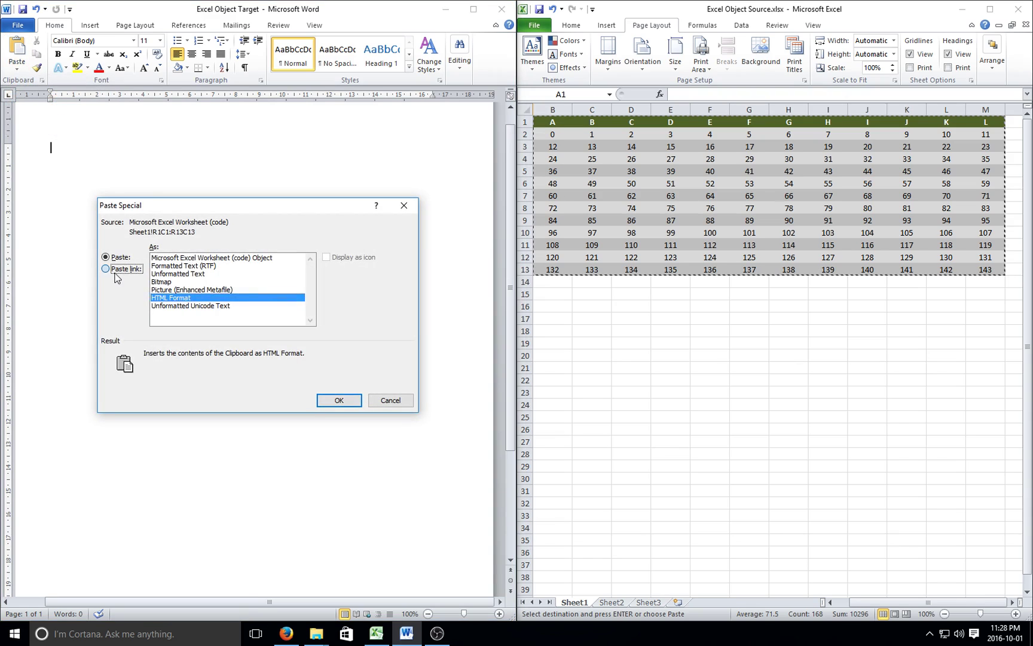
{"action": "left_click", "coordinate": [198, 258]}
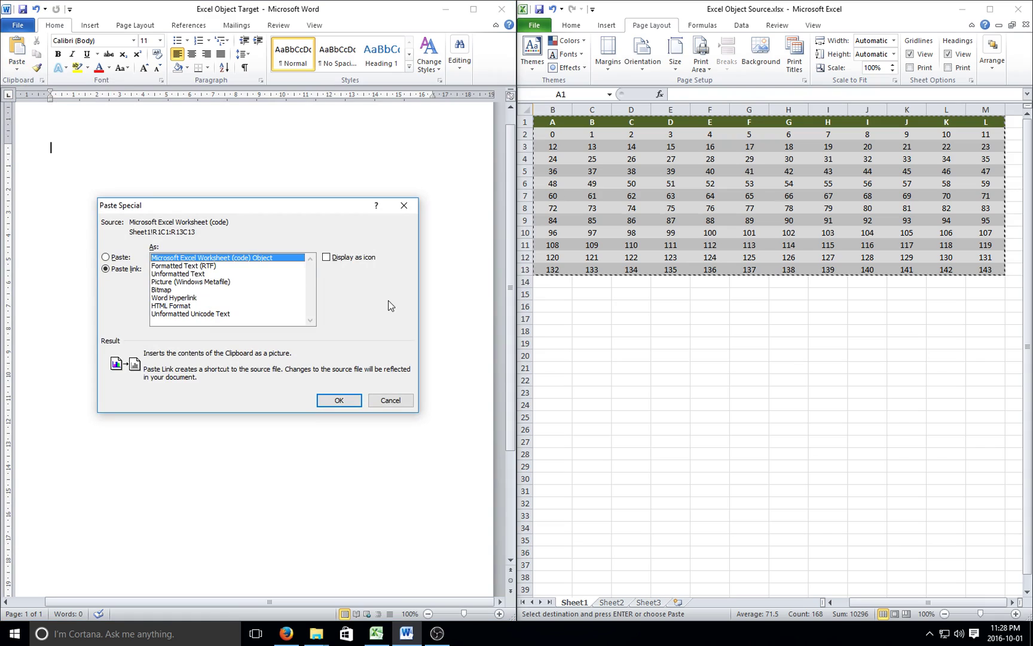
{"action": "left_click", "coordinate": [346, 402]}
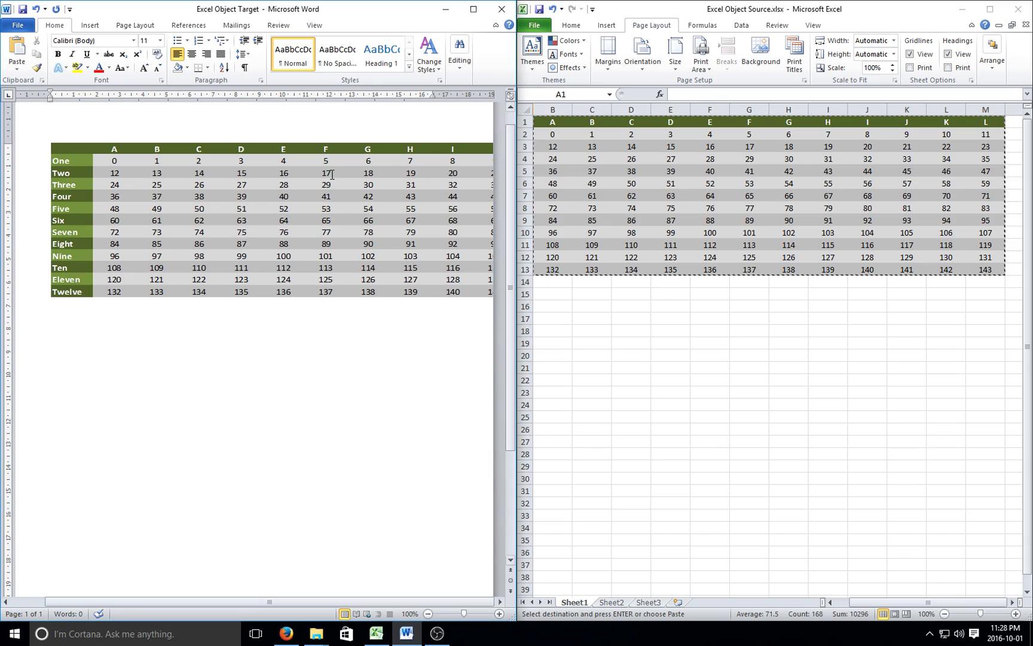
Step: Set cell B2 in the Excel source table to 10, and undo the change
{"action": "left_click", "coordinate": [625, 14]}
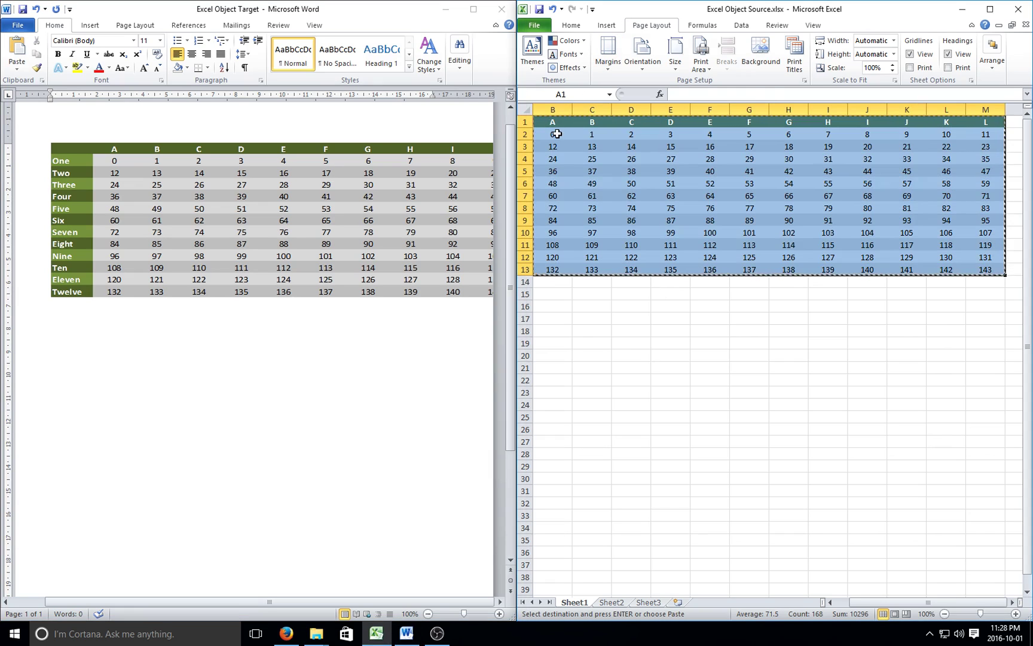
{"action": "left_click", "coordinate": [554, 134]}
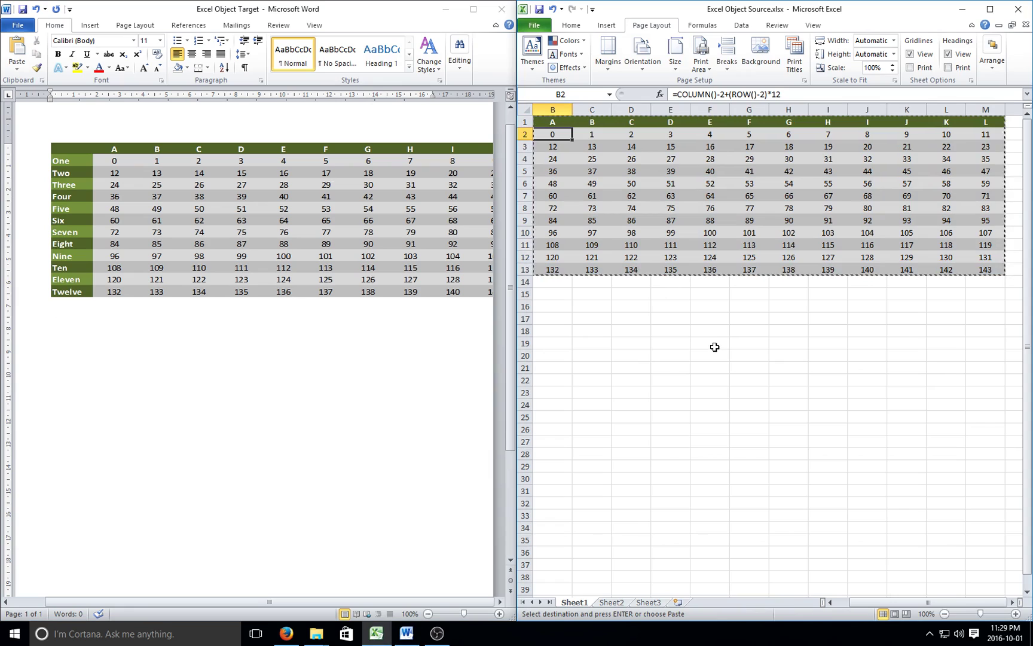
{"action": "type", "text": "10"}
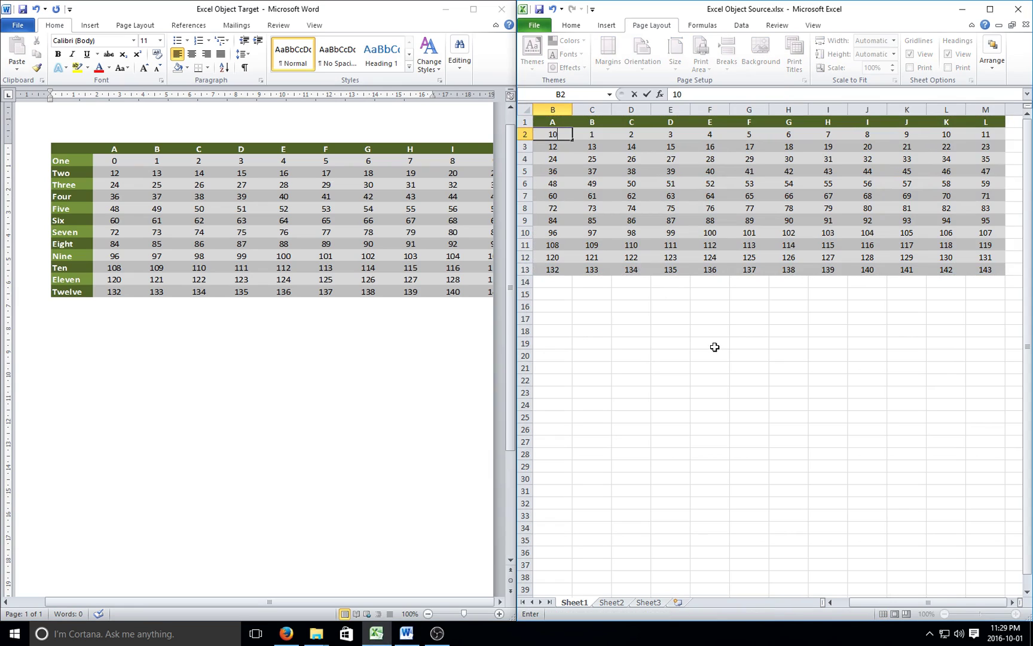
{"action": "key", "text": "Return"}
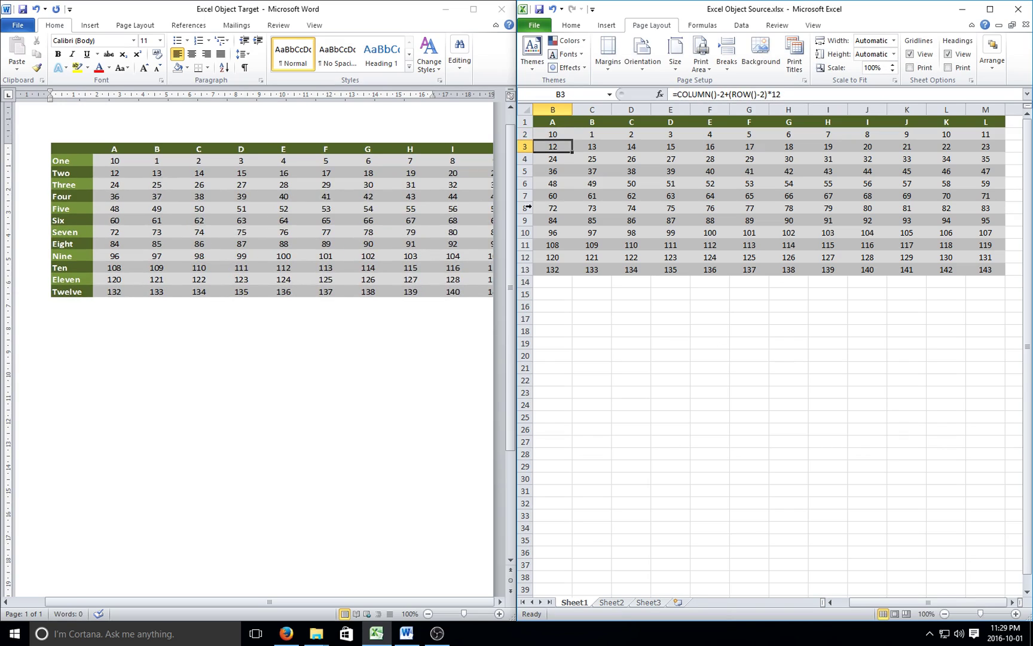
{"action": "left_click", "coordinate": [553, 10]}
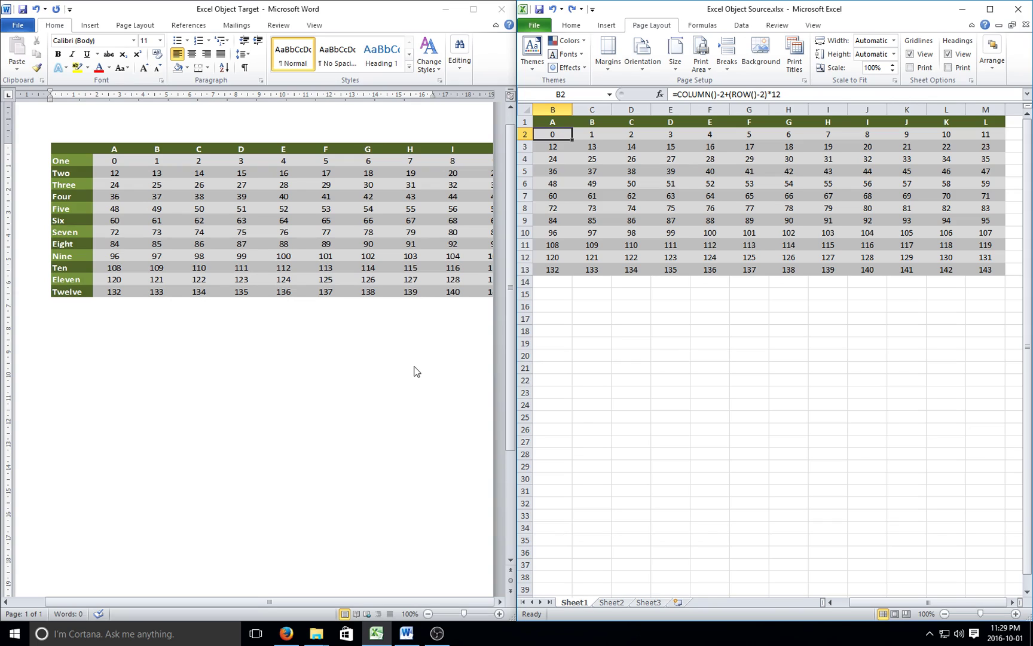
Step: Select the linked table in the Word document and change the page orientation to landscape
{"action": "left_click", "coordinate": [223, 210]}
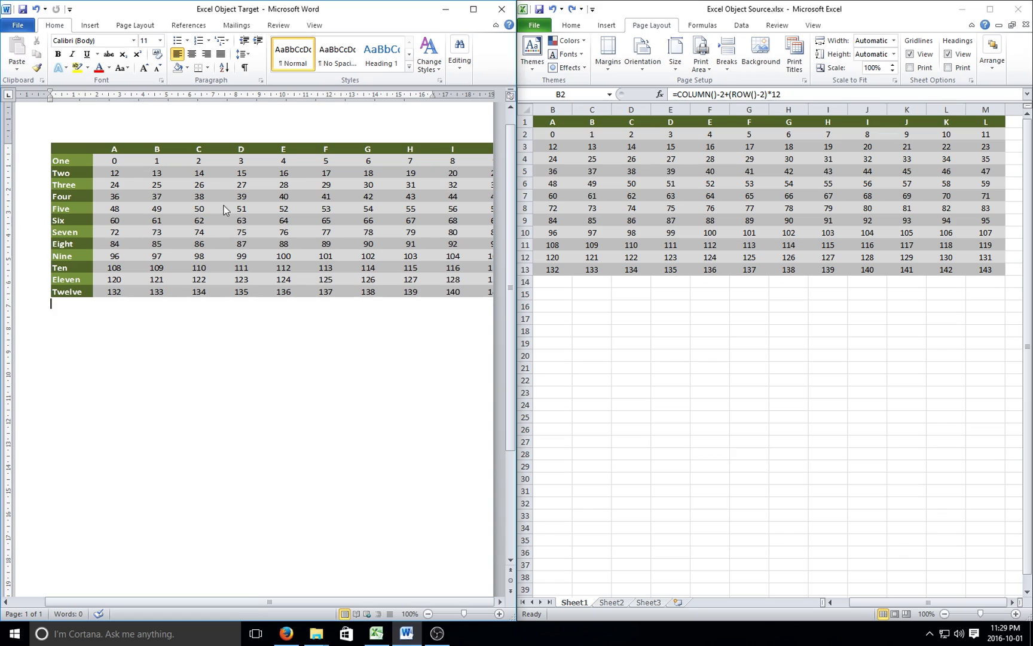
{"action": "left_click", "coordinate": [300, 169]}
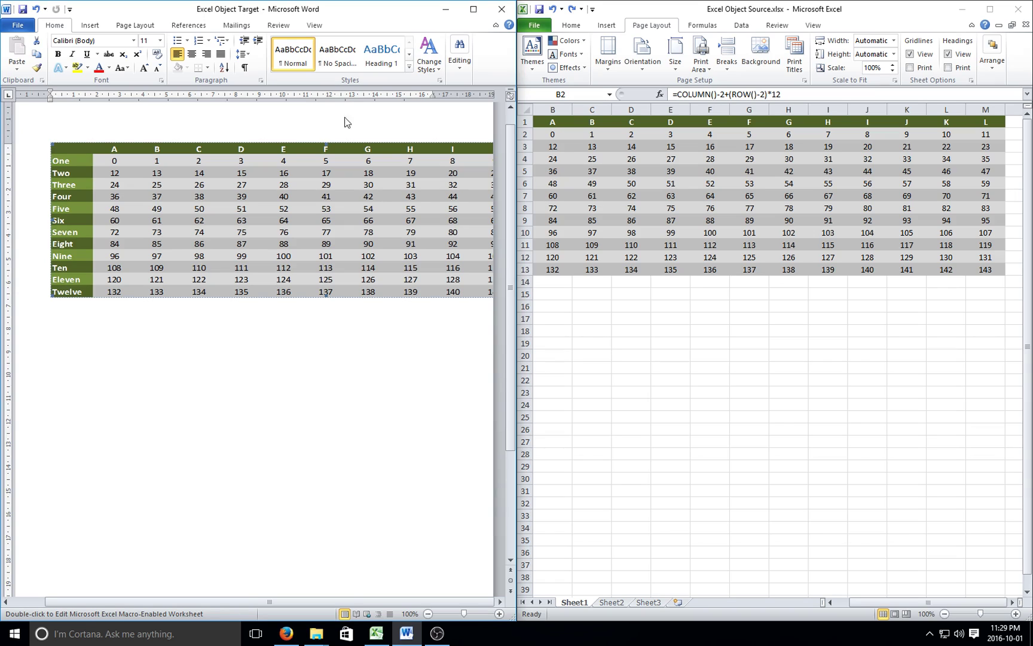
{"action": "left_click", "coordinate": [123, 25]}
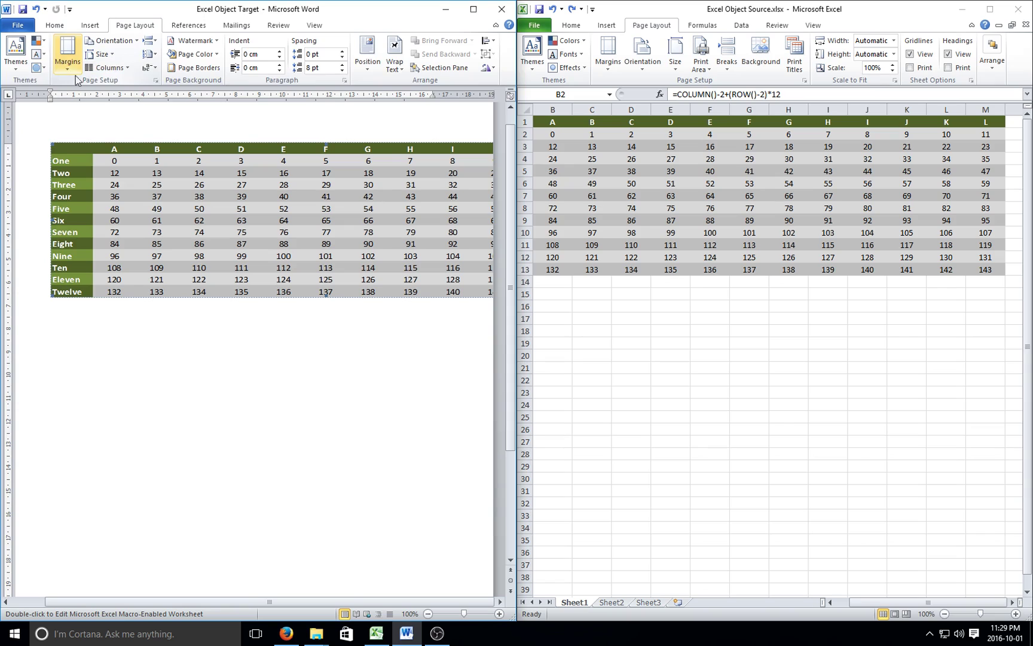
{"action": "left_click", "coordinate": [119, 40]}
{"action": "left_click", "coordinate": [120, 86]}
{"action": "left_click_drag", "start_coordinate": [290, 601], "coordinate": [254, 608]}
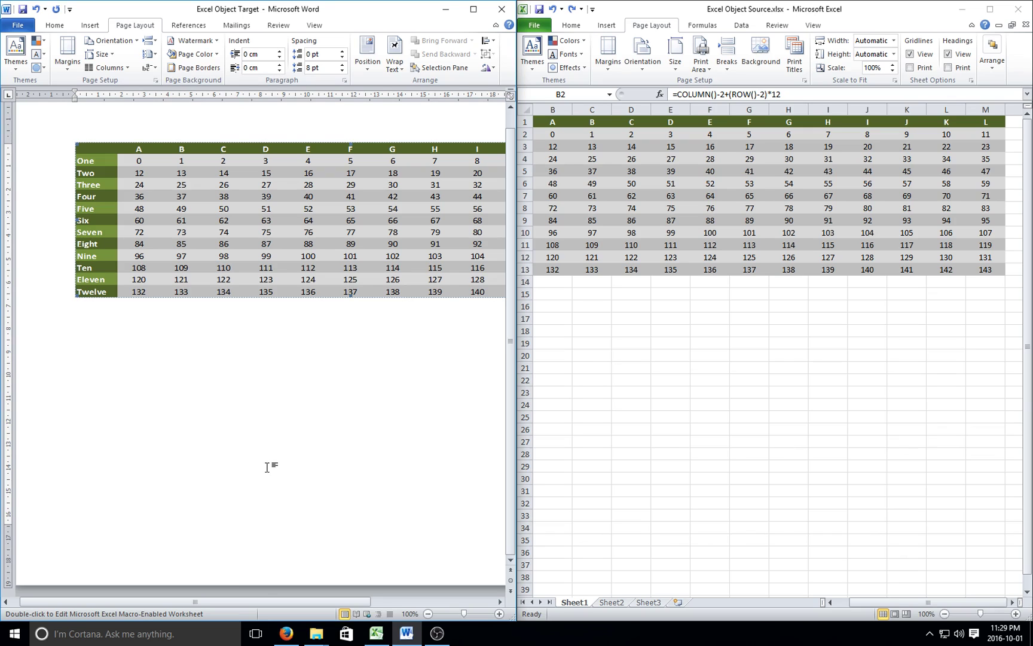
{"action": "left_click_drag", "start_coordinate": [207, 601], "coordinate": [165, 603]}
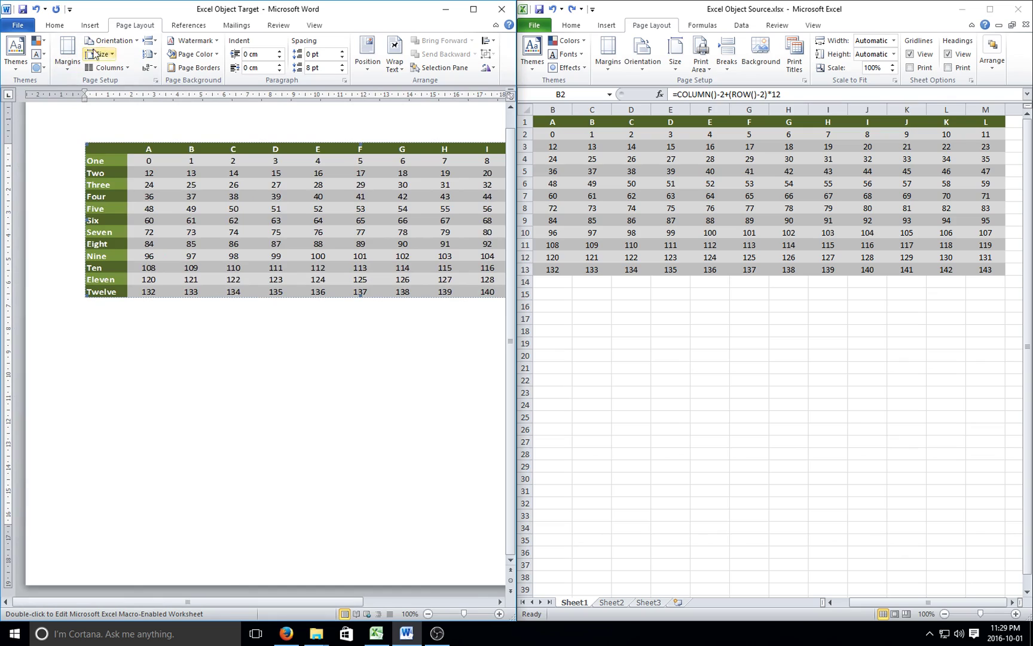
Step: Return the Word page to portrait orientation and delete the linked table
{"action": "left_click", "coordinate": [136, 43]}
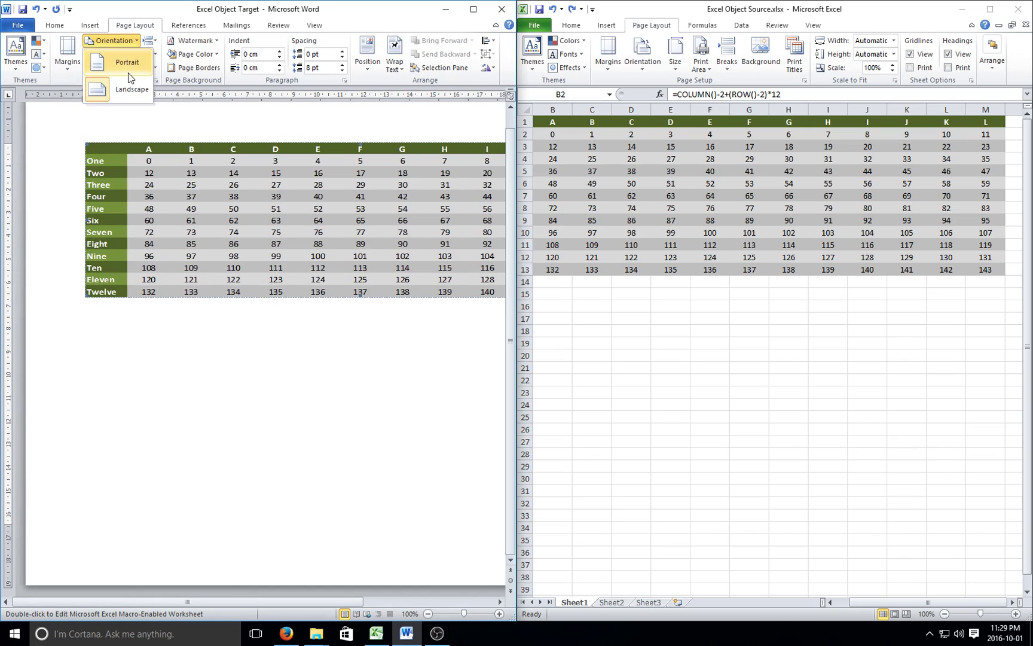
{"action": "left_click", "coordinate": [150, 87]}
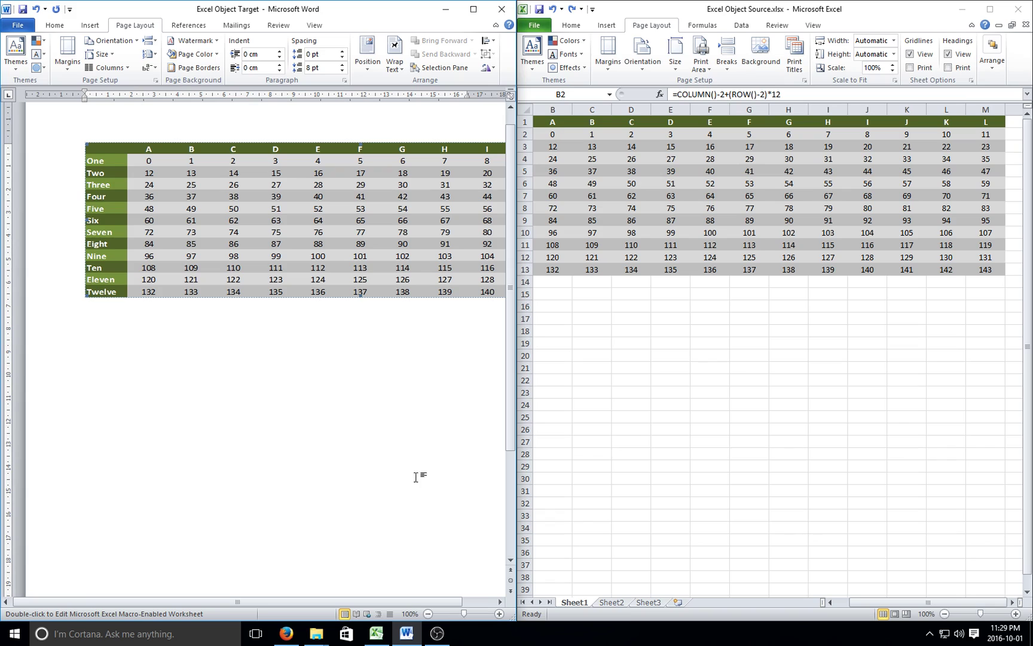
{"action": "scroll", "coordinate": [423, 482], "scroll_direction": "up", "scroll_amount": 1}
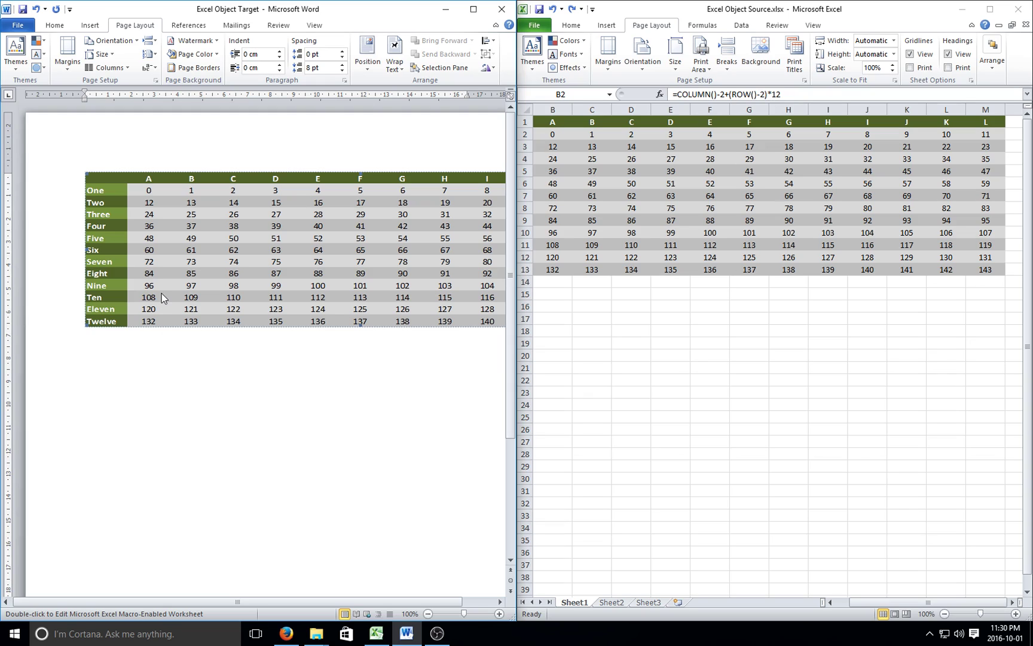
{"action": "key", "text": "Delete"}
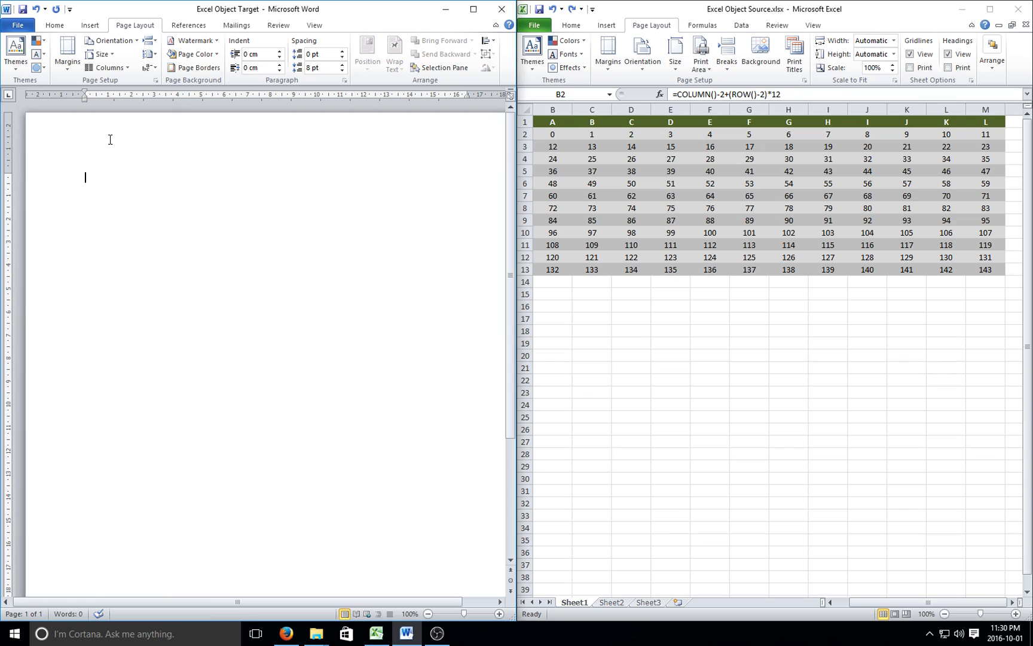
Step: Draw a large, nearly square text box on the empty Word page and set its position to In Line with Text
{"action": "left_click", "coordinate": [90, 27]}
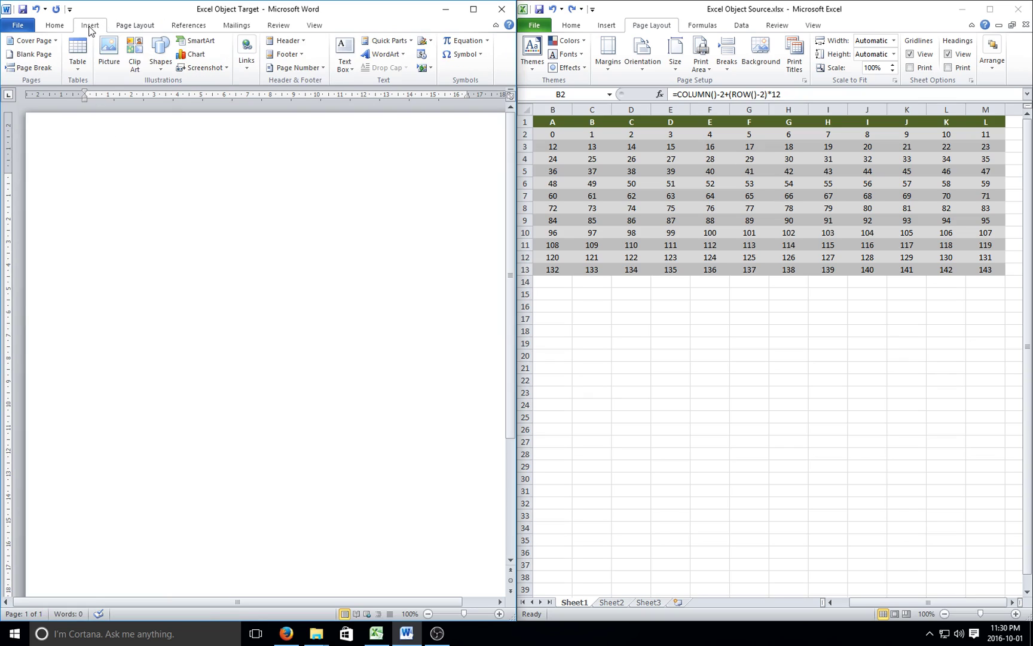
{"action": "left_click", "coordinate": [342, 64]}
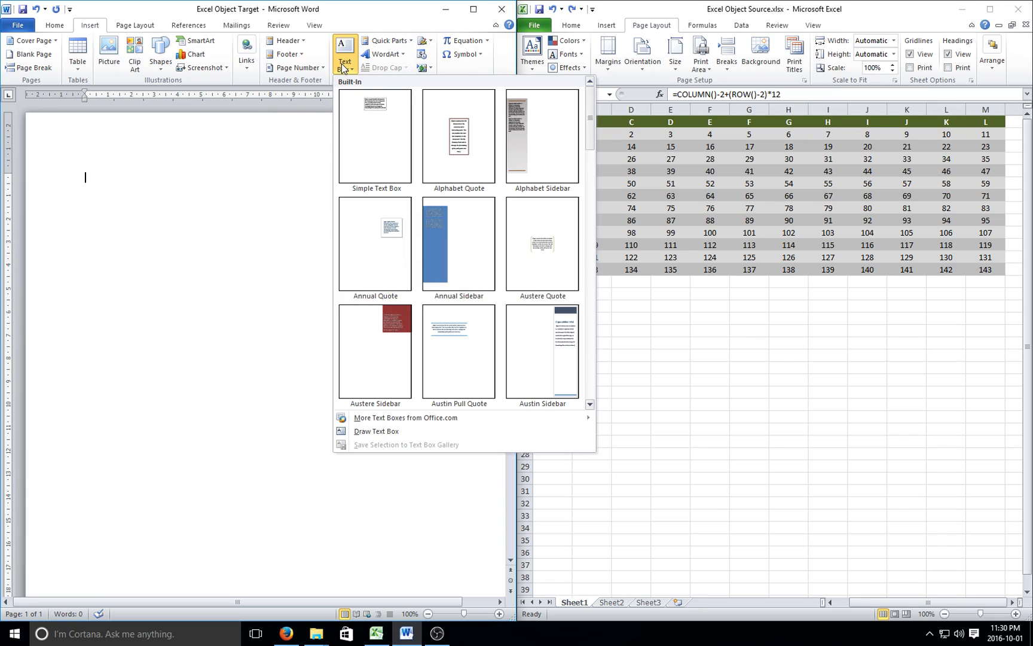
{"action": "left_click", "coordinate": [381, 433]}
{"action": "left_click_drag", "start_coordinate": [94, 196], "coordinate": [435, 506]}
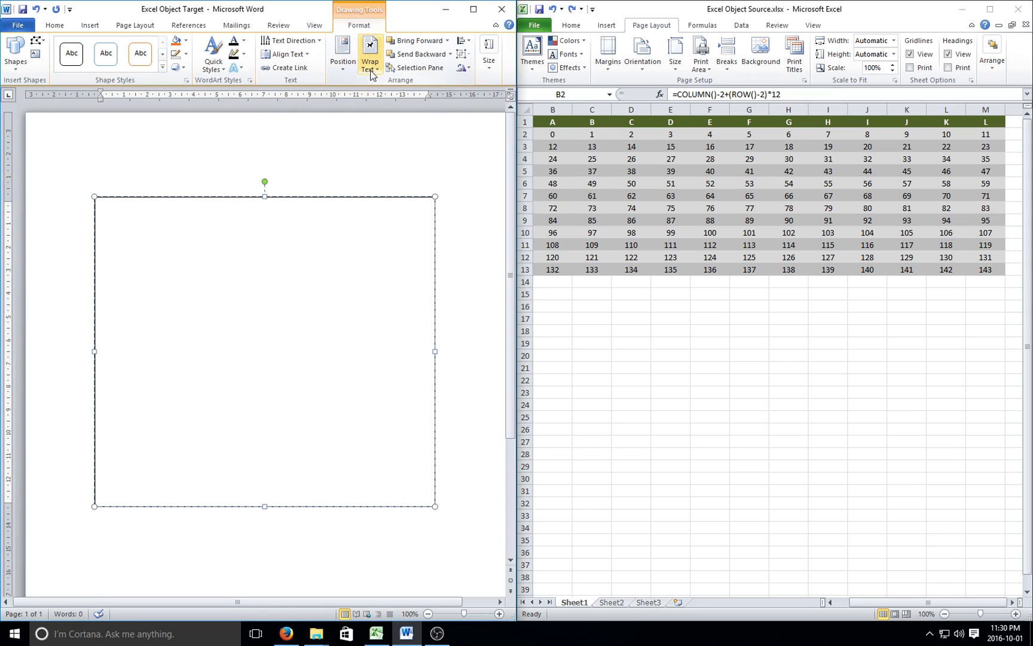
{"action": "left_click", "coordinate": [344, 66]}
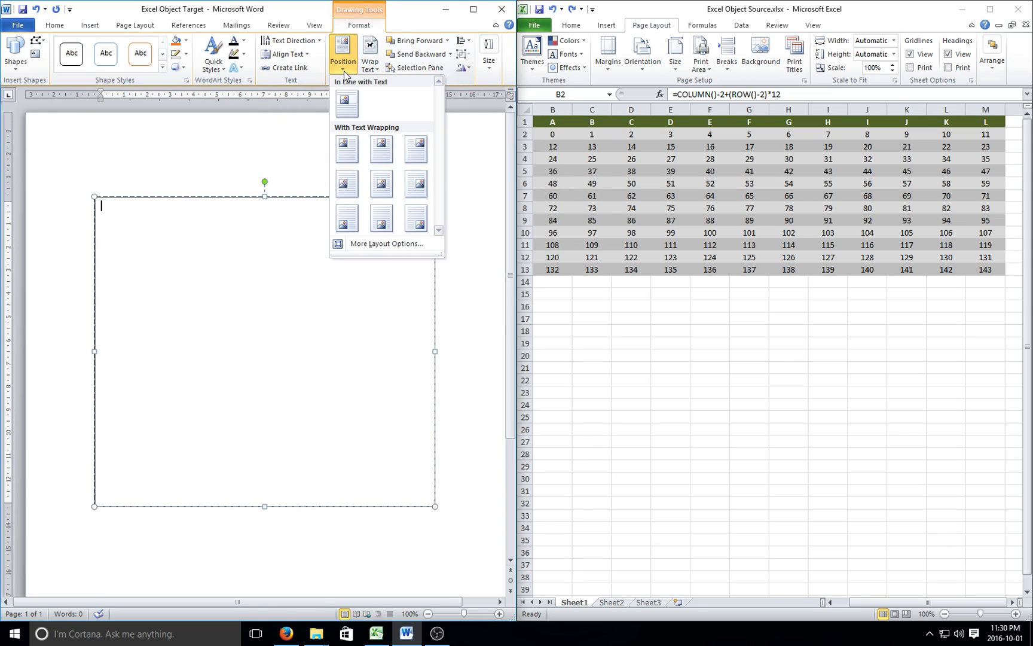
{"action": "left_click", "coordinate": [346, 104]}
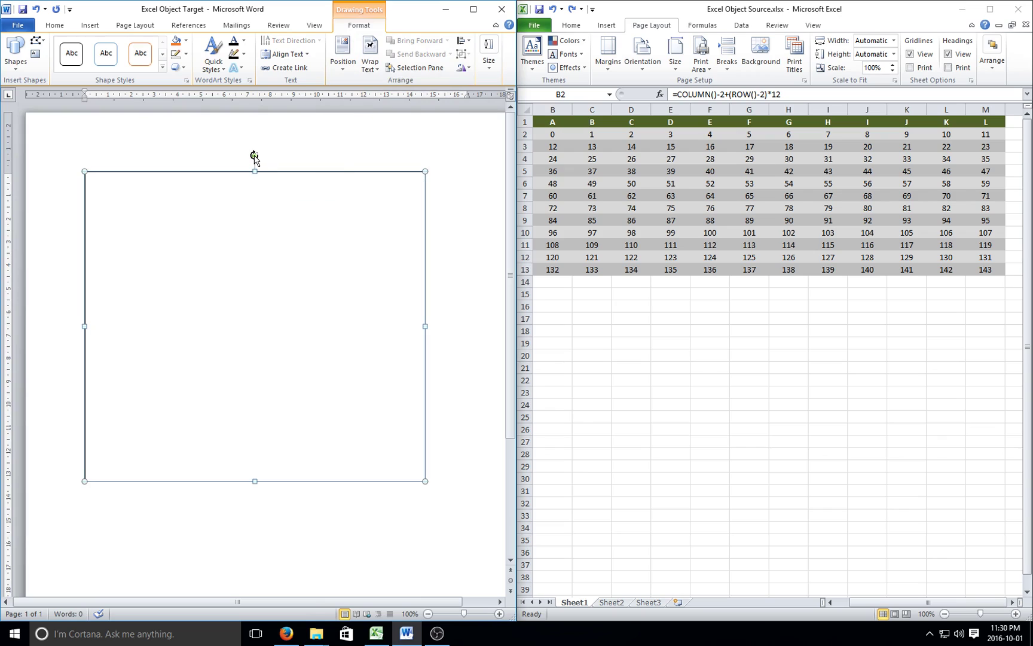
Step: Rotate the text box 90 degrees counterclockwise and place the text cursor inside it
{"action": "left_click_drag", "start_coordinate": [254, 157], "coordinate": [52, 341]}
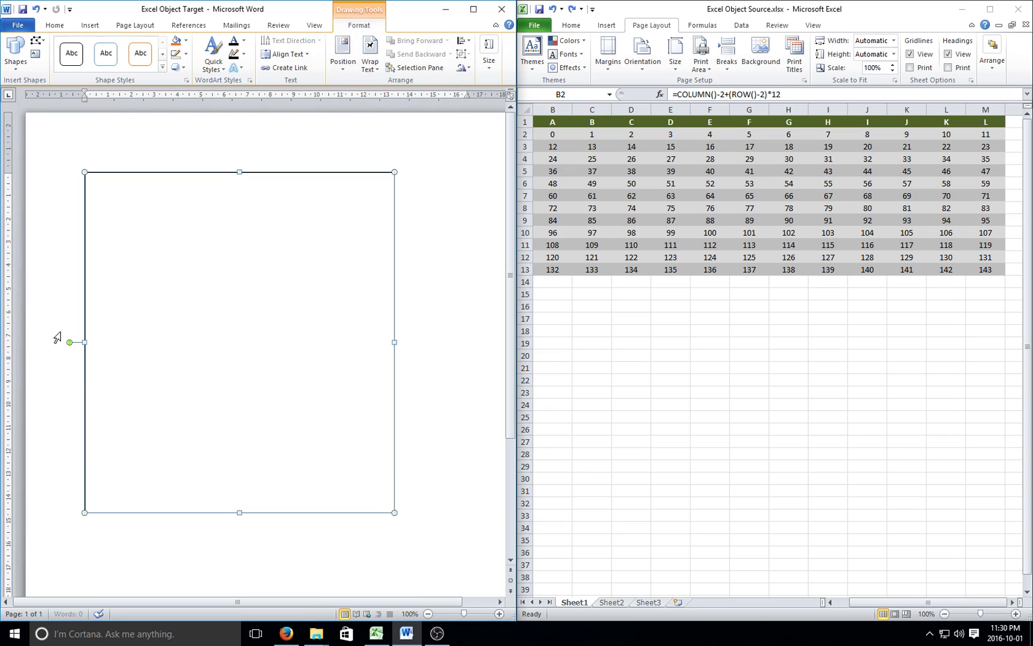
{"action": "left_click", "coordinate": [190, 450]}
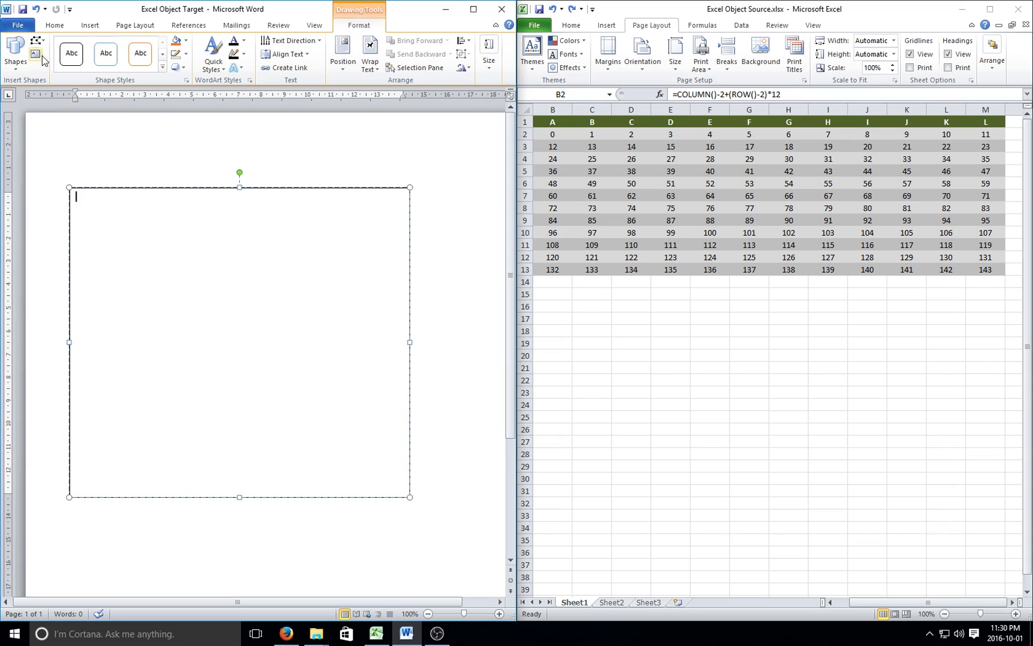
Step: Switch to the Excel workbook and copy the entire table A1:M13 again
{"action": "left_click", "coordinate": [705, 12]}
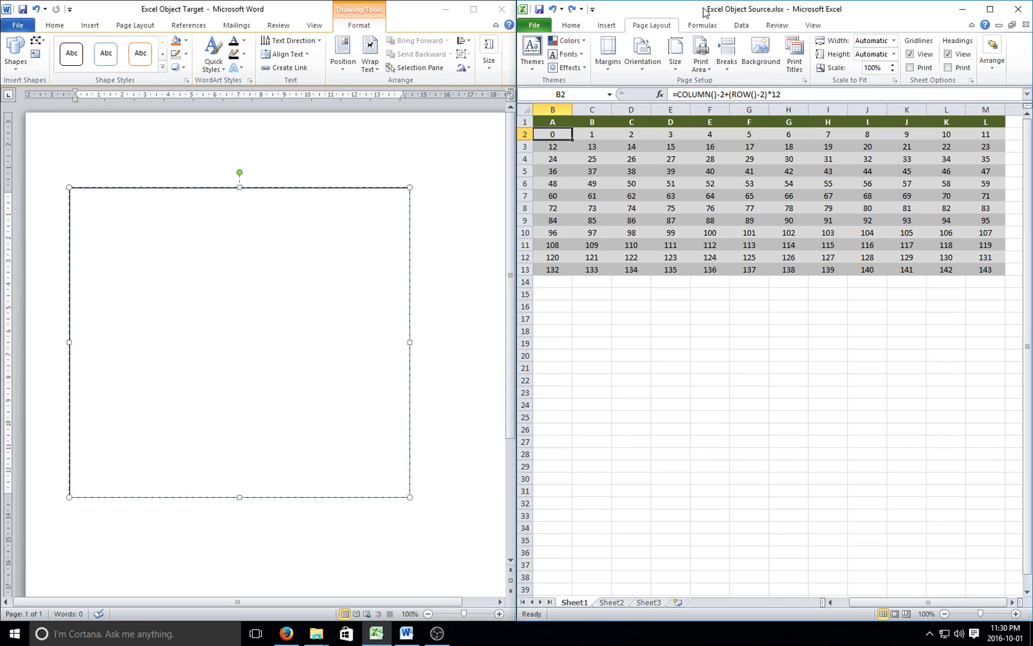
{"action": "key", "text": "ctrl+Home"}
{"action": "key", "text": "ctrl+a"}
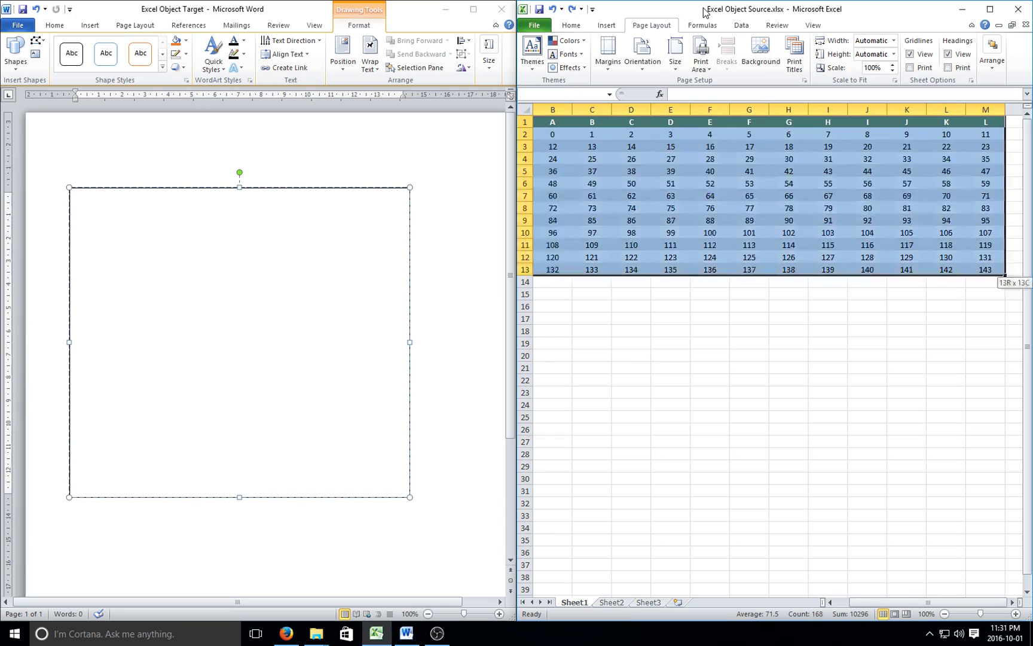
{"action": "key", "text": "ctrl+c"}
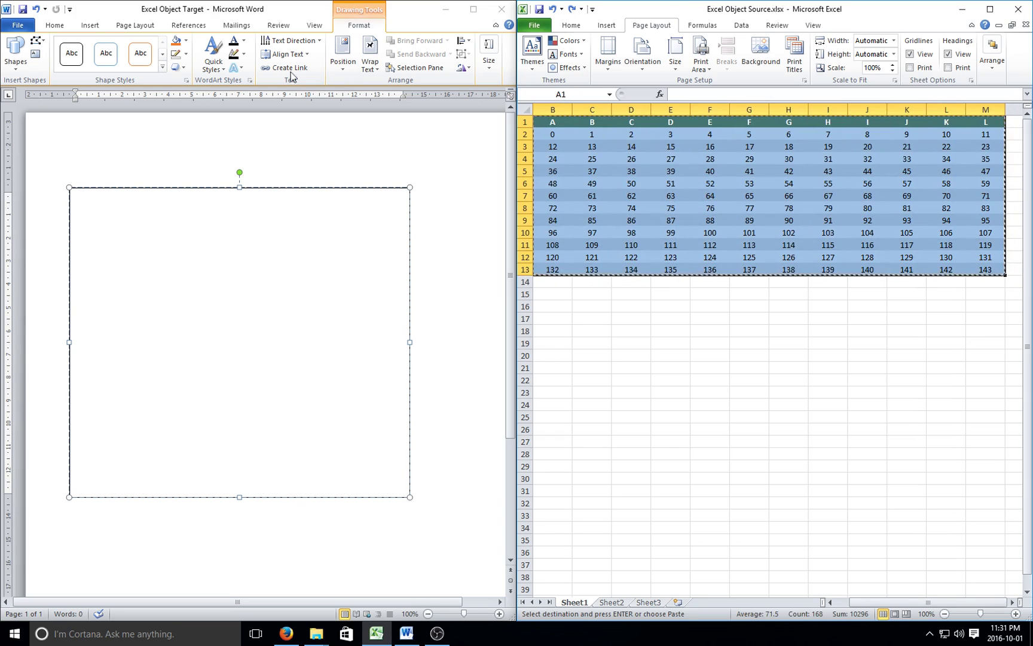
Step: Paste the copied Excel table into the rotated text box as a linked Microsoft Excel Worksheet Object
{"action": "left_click", "coordinate": [56, 33]}
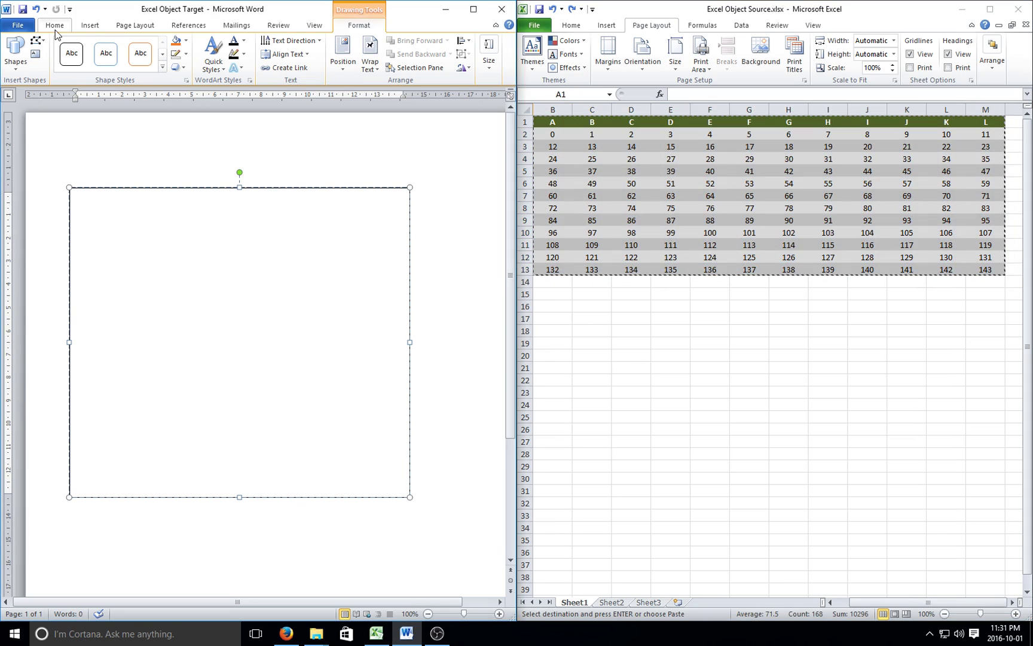
{"action": "left_click", "coordinate": [48, 26]}
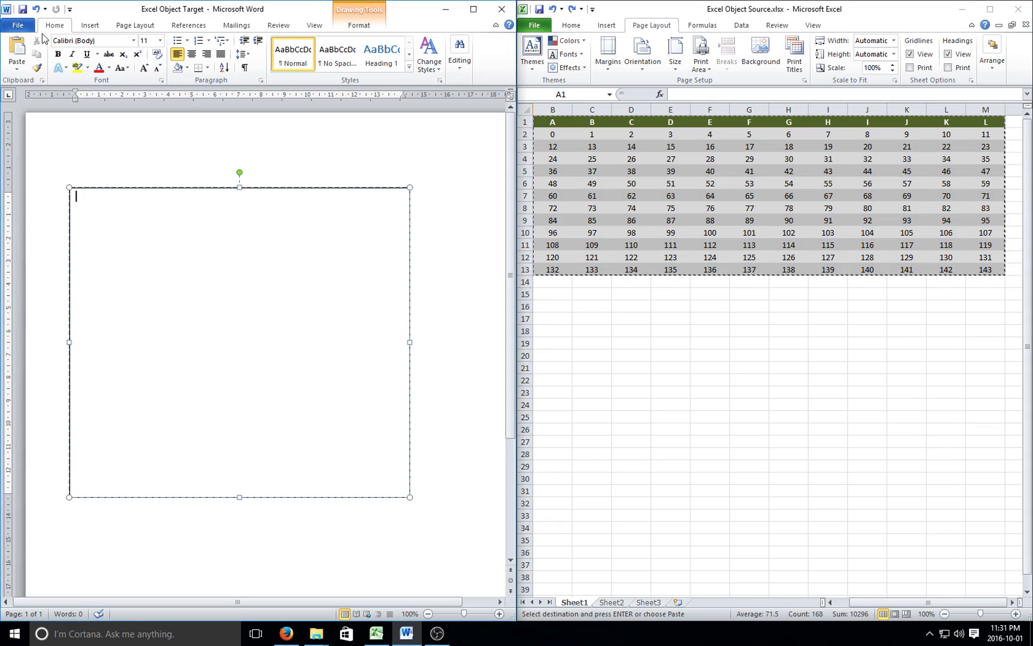
{"action": "left_click", "coordinate": [18, 66]}
{"action": "left_click", "coordinate": [43, 114]}
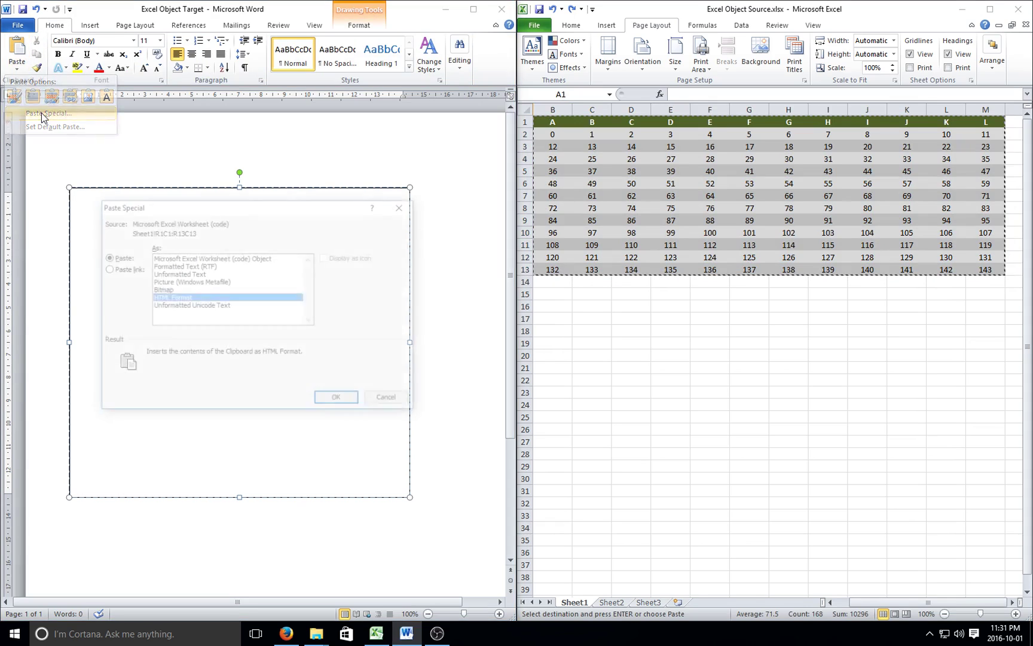
{"action": "left_click", "coordinate": [119, 272]}
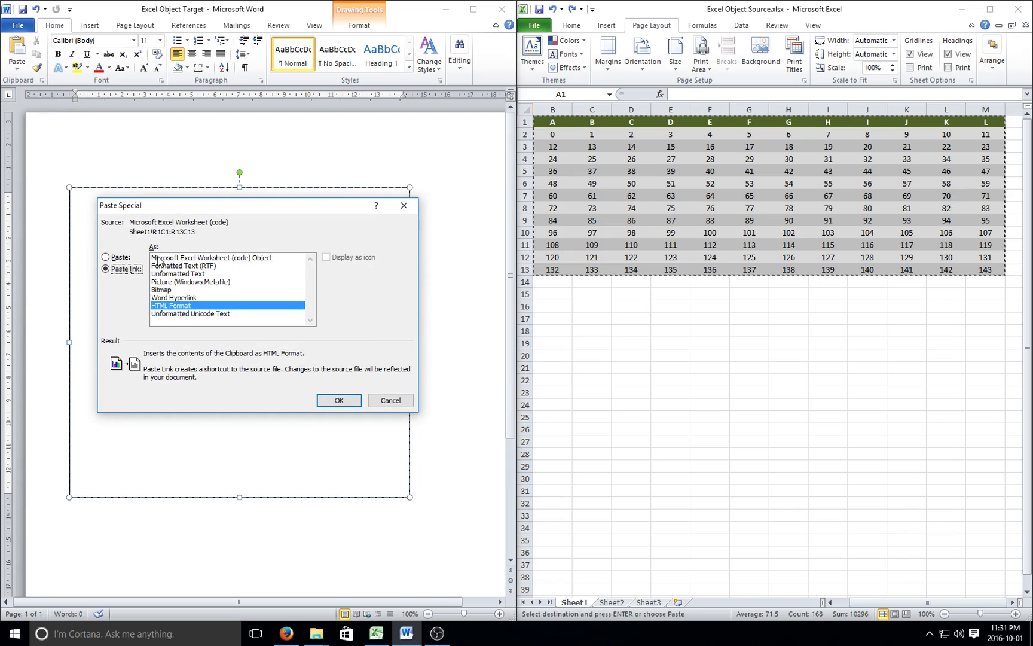
{"action": "left_click", "coordinate": [161, 259]}
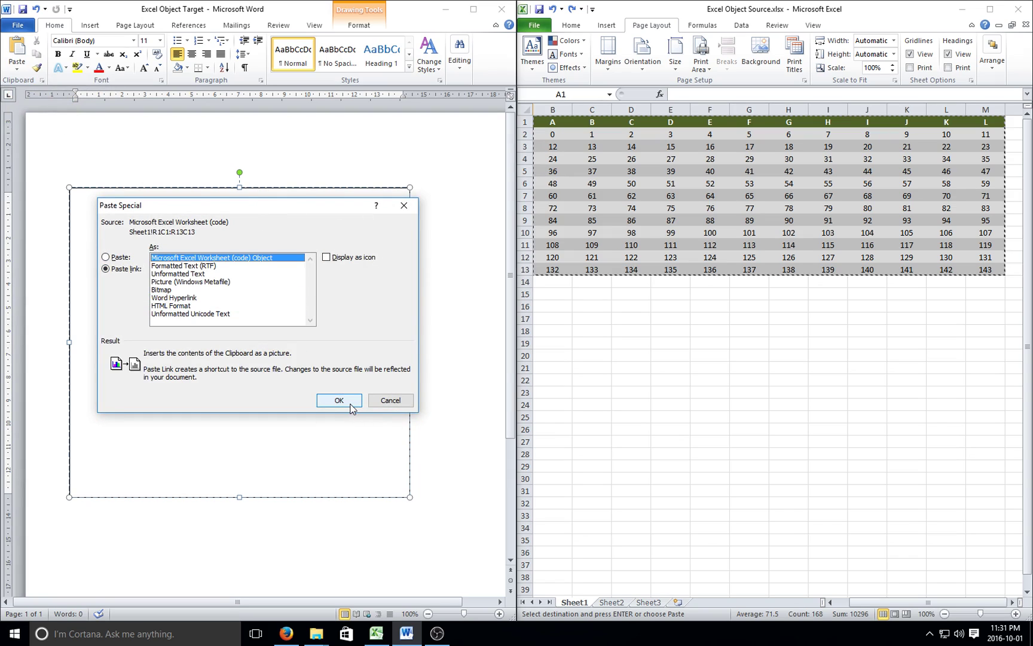
{"action": "left_click", "coordinate": [350, 405]}
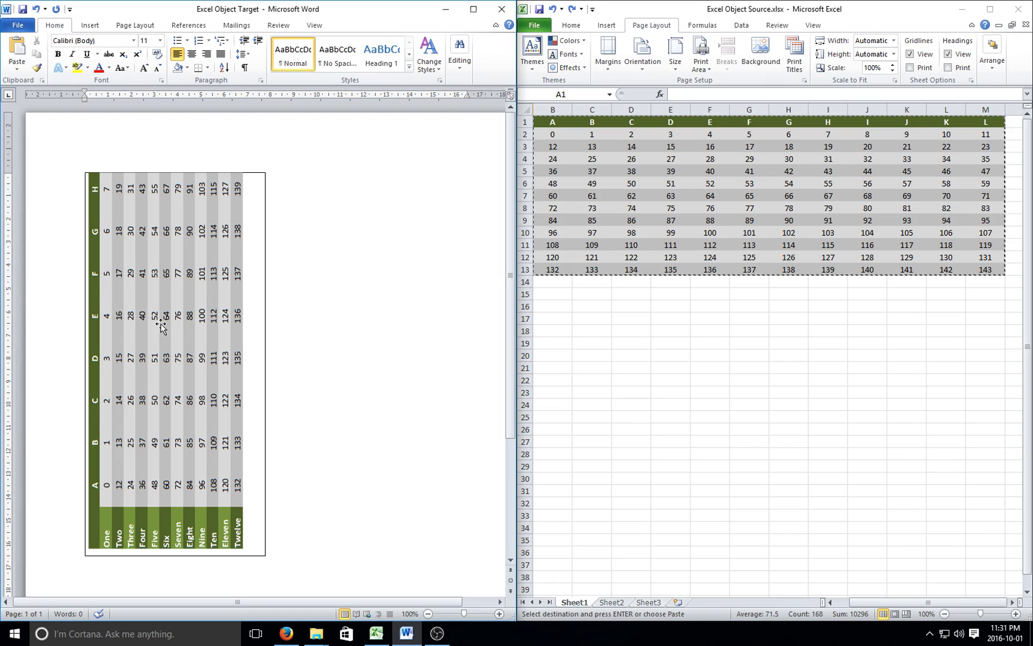
Step: In the linked table's size settings, unlock the aspect ratio, set height and width scale to 100%, and relock the ratio
{"action": "right_click", "coordinate": [198, 325]}
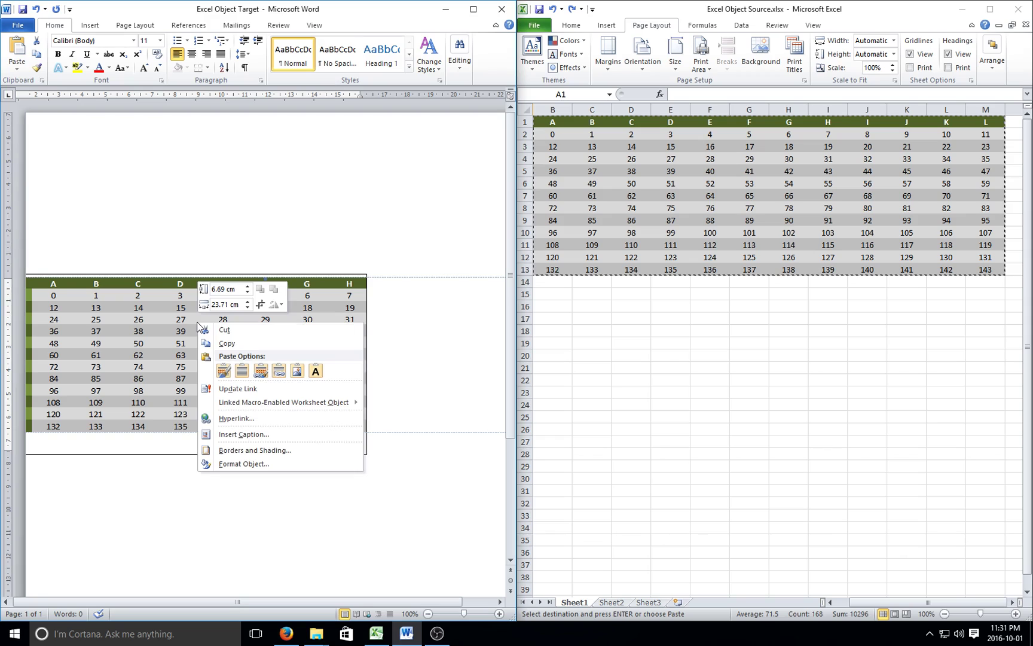
{"action": "left_click", "coordinate": [260, 465]}
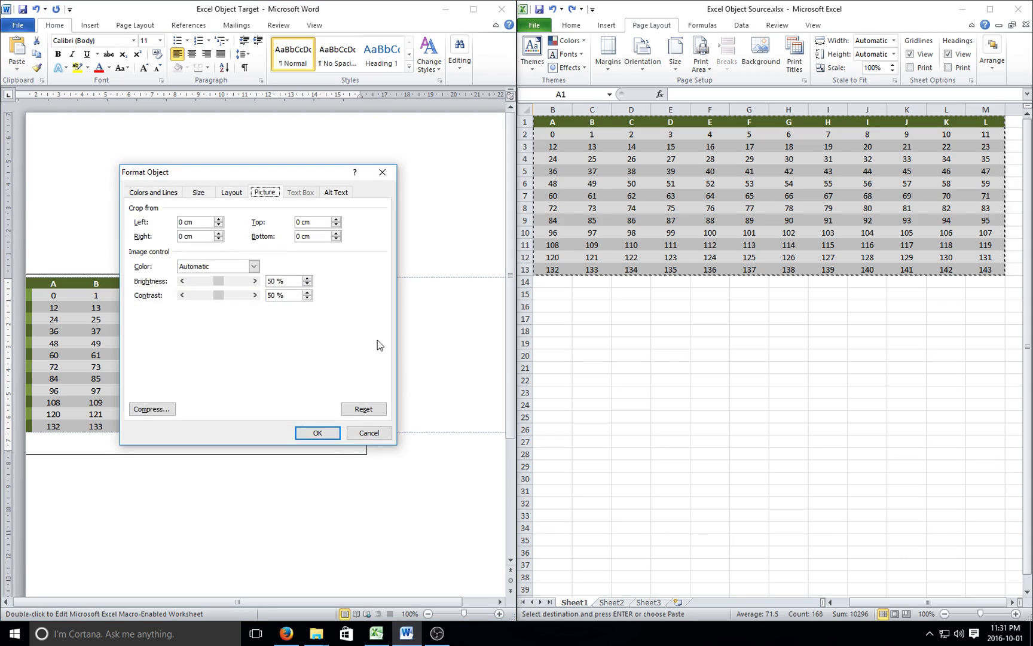
{"action": "left_click", "coordinate": [197, 193]}
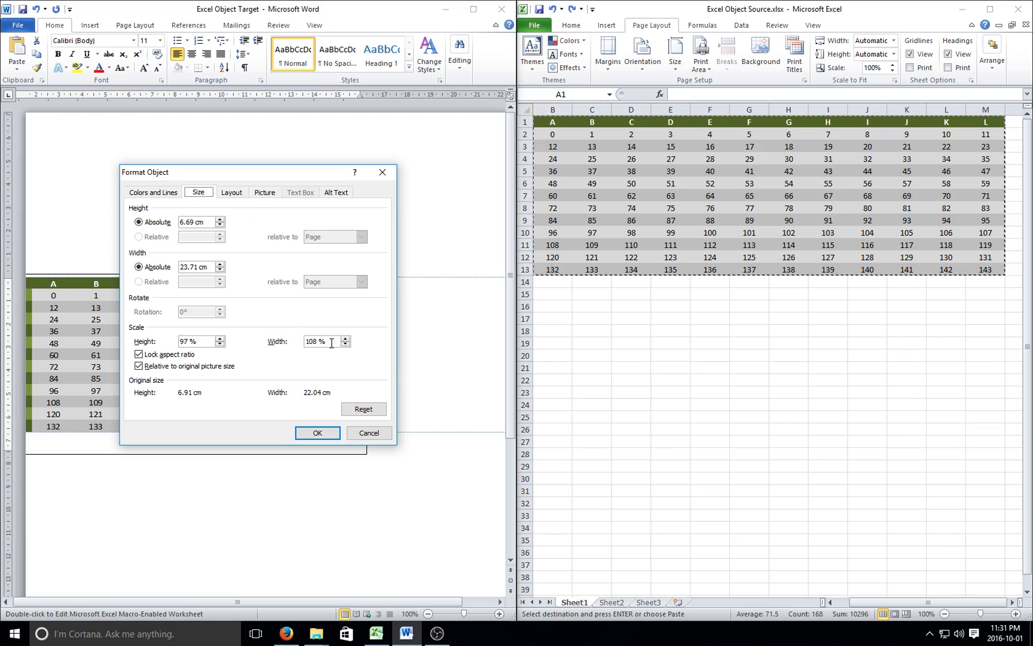
{"action": "left_click", "coordinate": [142, 357]}
{"action": "key", "text": "shift+Tab"}
{"action": "type", "text": "100"}
{"action": "left_click_drag", "start_coordinate": [327, 341], "coordinate": [281, 344]}
{"action": "type", "text": "100"}
{"action": "key", "text": "Tab"}
{"action": "key", "text": "Tab"}
{"action": "left_click", "coordinate": [147, 355]}
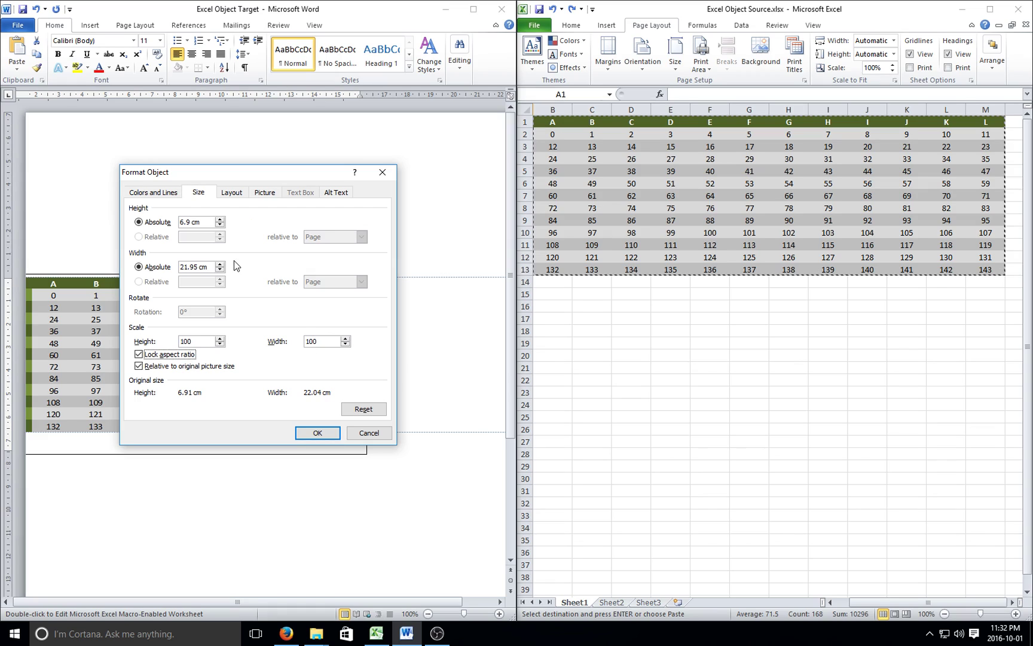
Step: Set the linked table's absolute width to 16.5 cm and apply the new size
{"action": "left_click_drag", "start_coordinate": [209, 266], "coordinate": [147, 240]}
{"action": "type", "text": "16.5 cm"}
{"action": "left_click", "coordinate": [318, 434]}
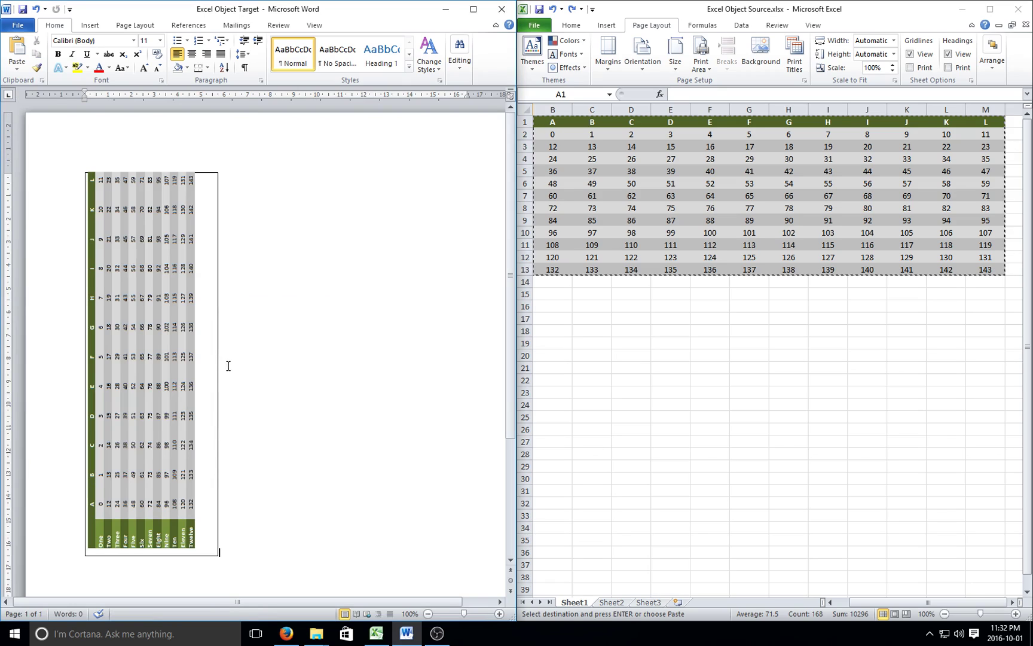
Step: Set all four internal margins of the text box around the linked table to 0 cm
{"action": "right_click", "coordinate": [218, 366]}
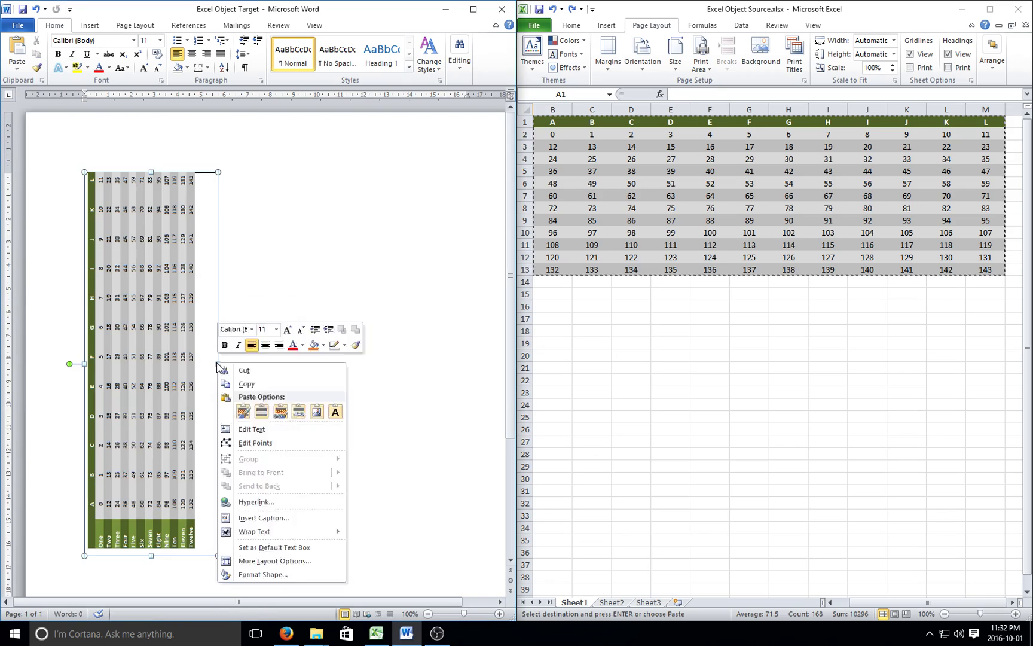
{"action": "left_click", "coordinate": [300, 575]}
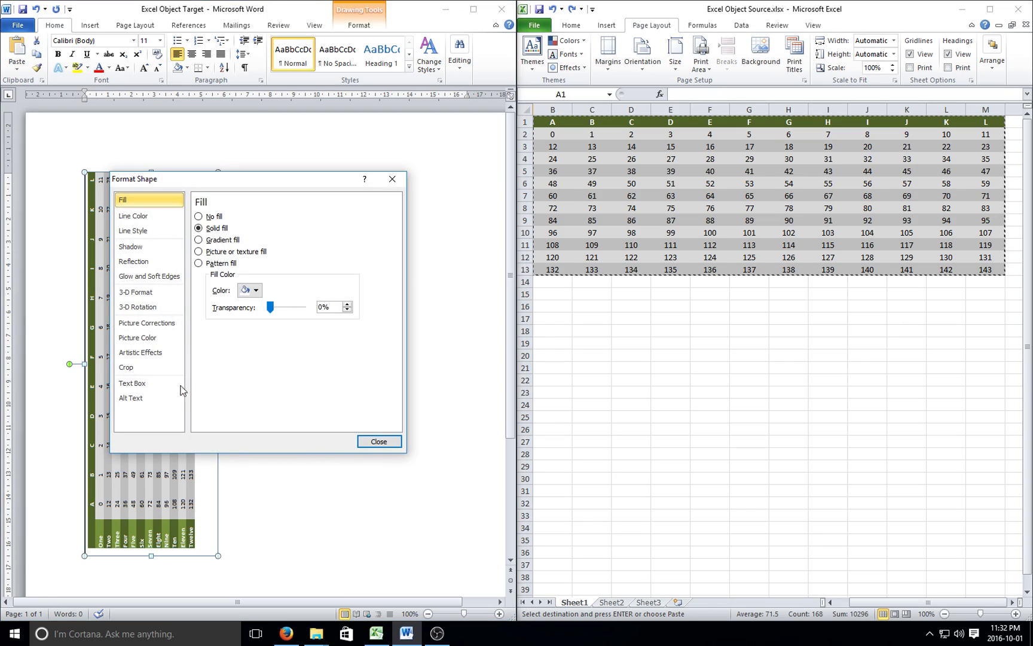
{"action": "left_click", "coordinate": [144, 383]}
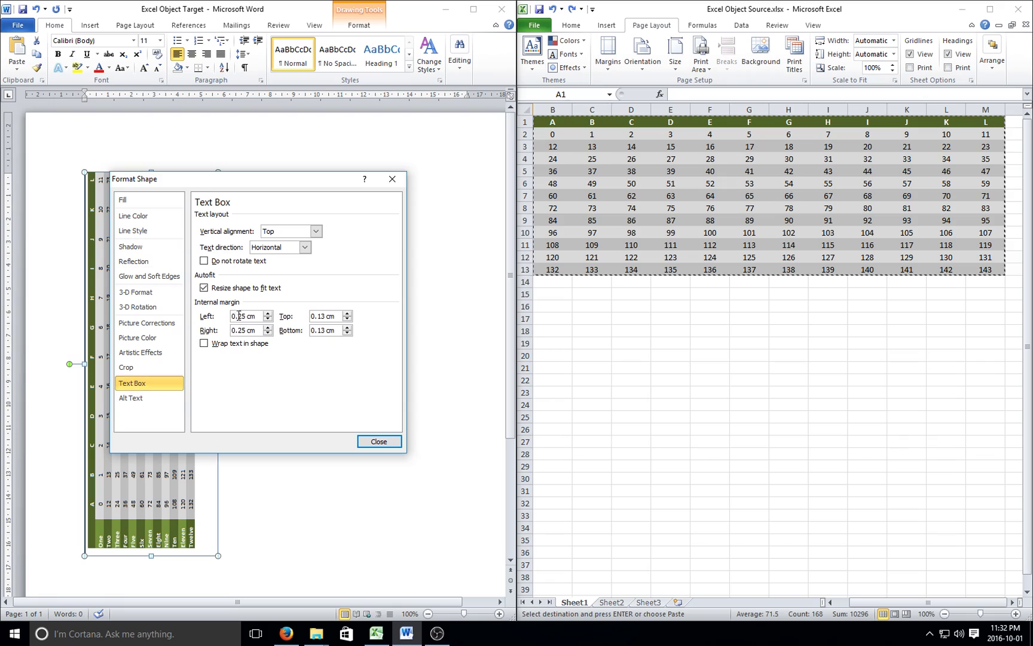
{"action": "left_click_drag", "start_coordinate": [258, 316], "coordinate": [190, 313]}
{"action": "type", "text": "0"}
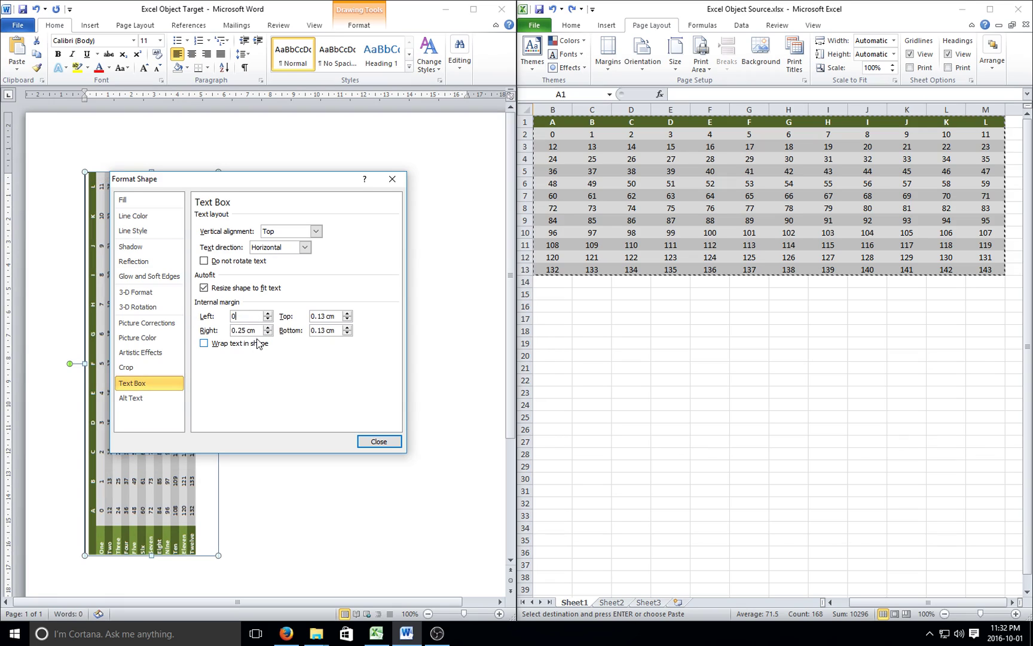
{"action": "left_click_drag", "start_coordinate": [259, 330], "coordinate": [206, 329]}
{"action": "type", "text": "0"}
{"action": "left_click", "coordinate": [336, 317]}
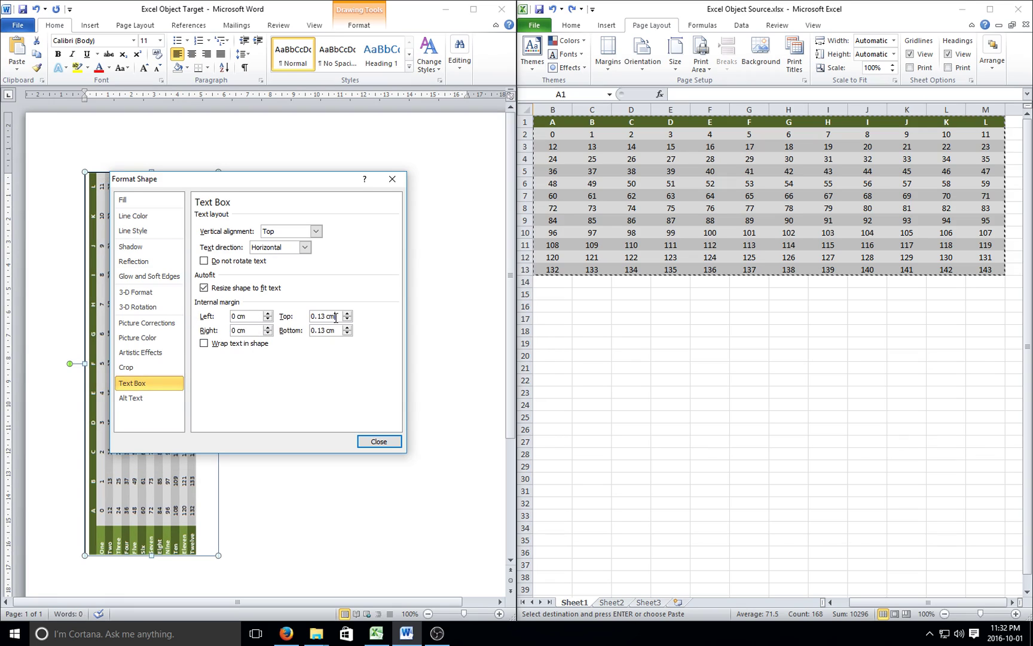
{"action": "left_click_drag", "start_coordinate": [336, 318], "coordinate": [298, 332]}
{"action": "type", "text": "00"}
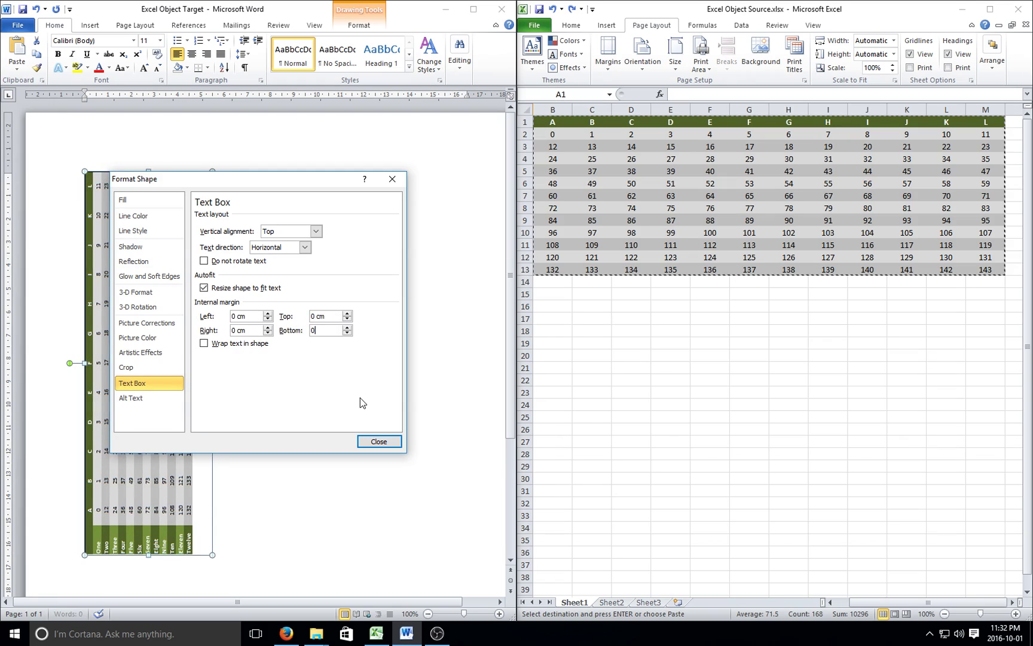
{"action": "left_click", "coordinate": [382, 443]}
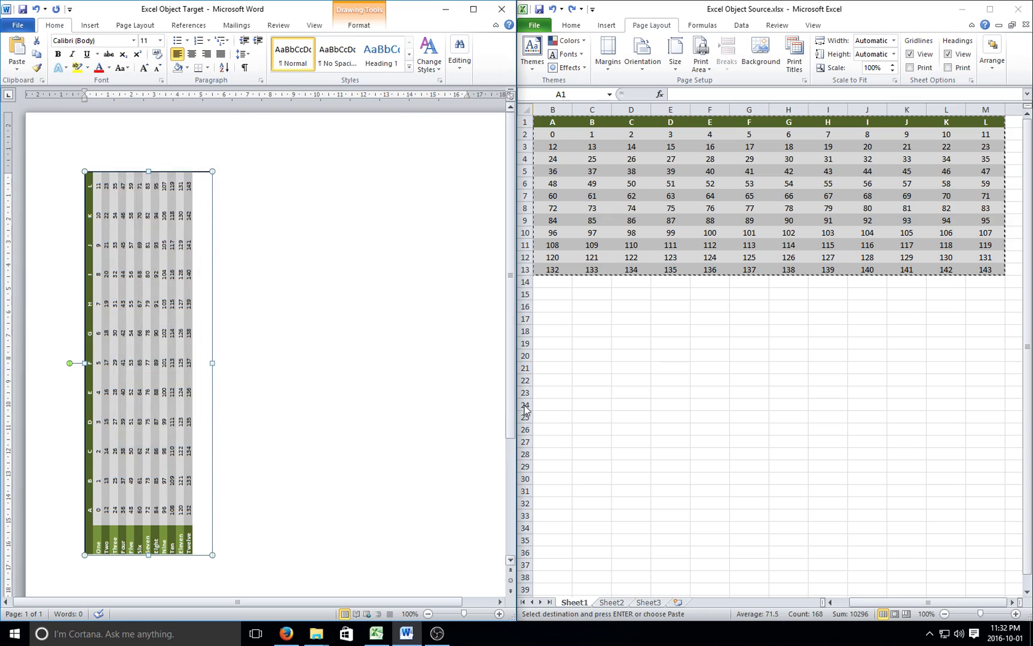
{"action": "left_click", "coordinate": [380, 553]}
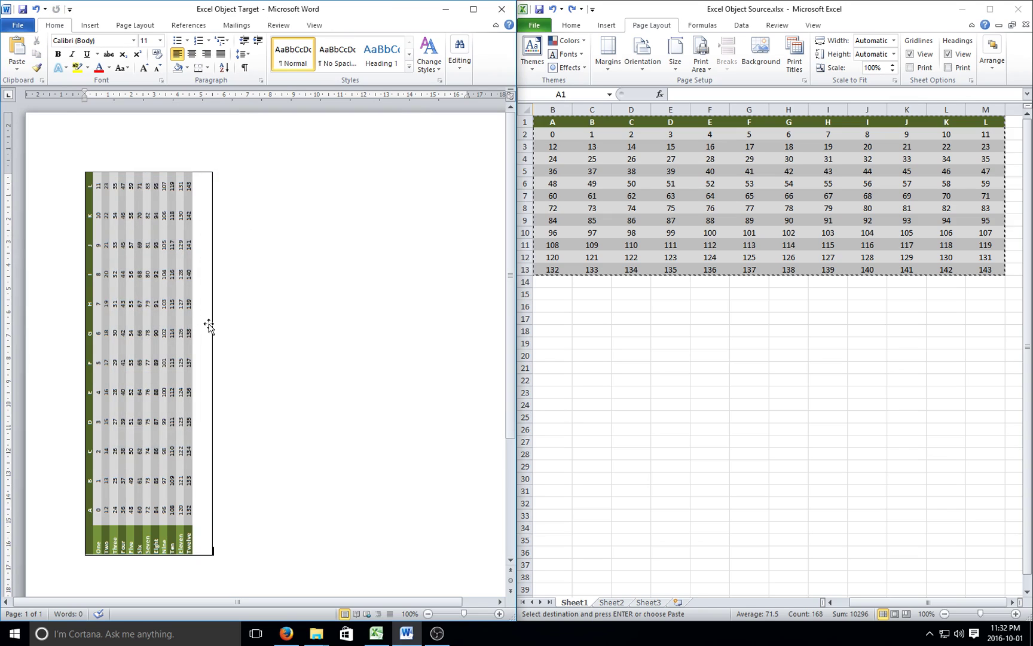
{"action": "left_click", "coordinate": [209, 325]}
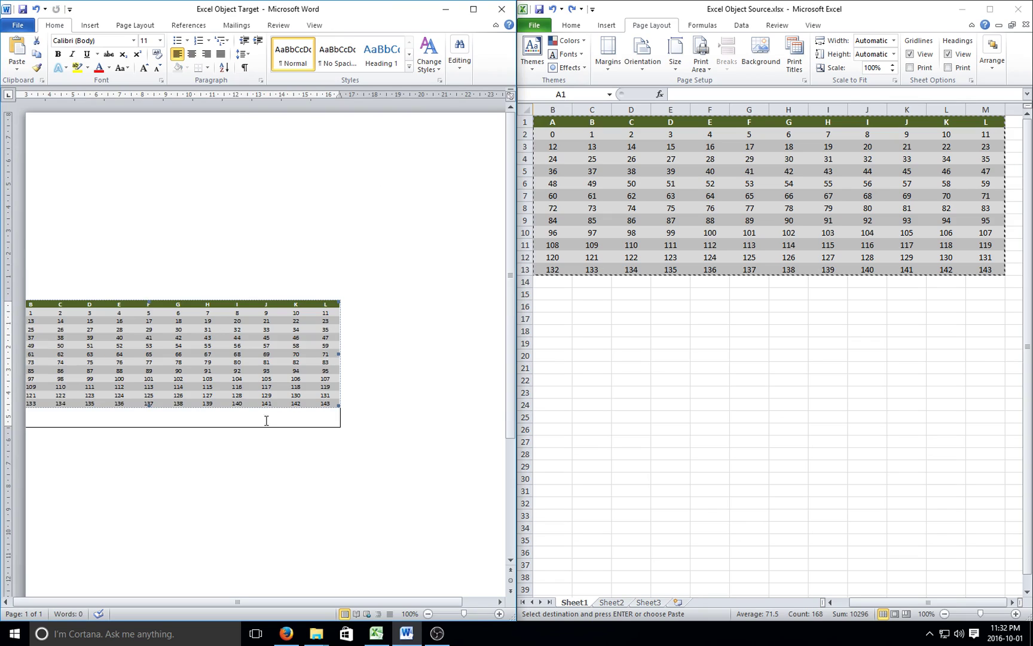
{"action": "left_click", "coordinate": [289, 432]}
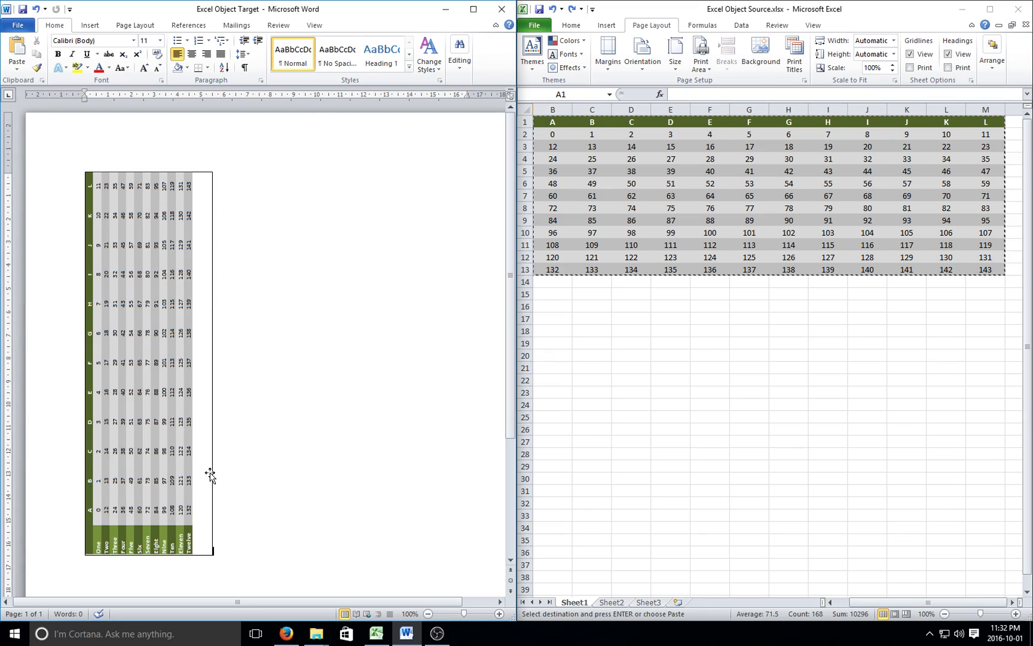
Step: Select the text box by its border and set its line color to No line
{"action": "left_click", "coordinate": [210, 475]}
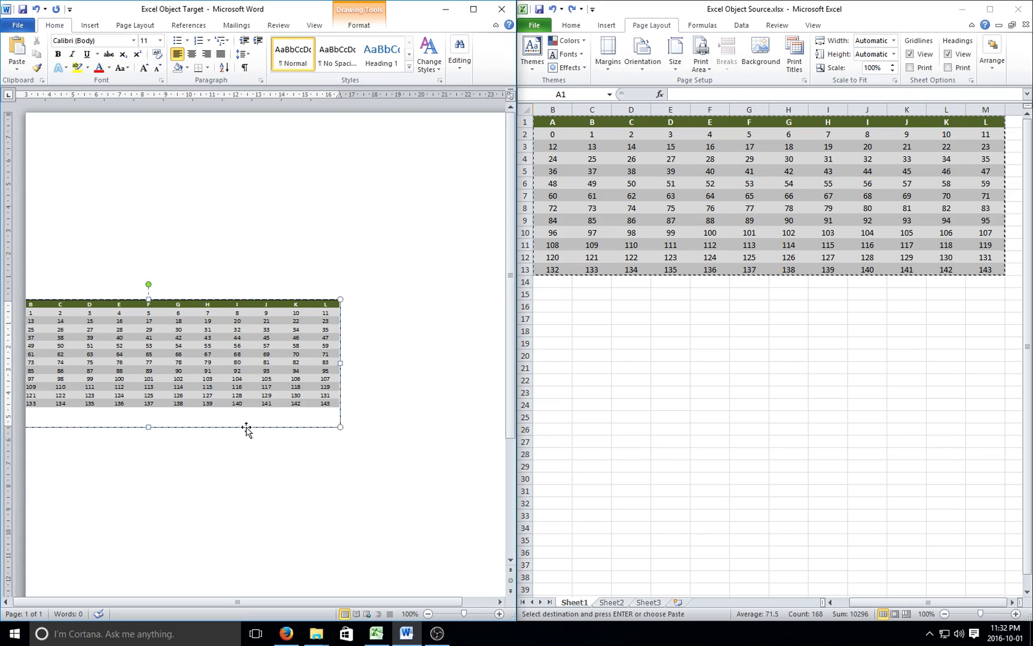
{"action": "left_click", "coordinate": [254, 426]}
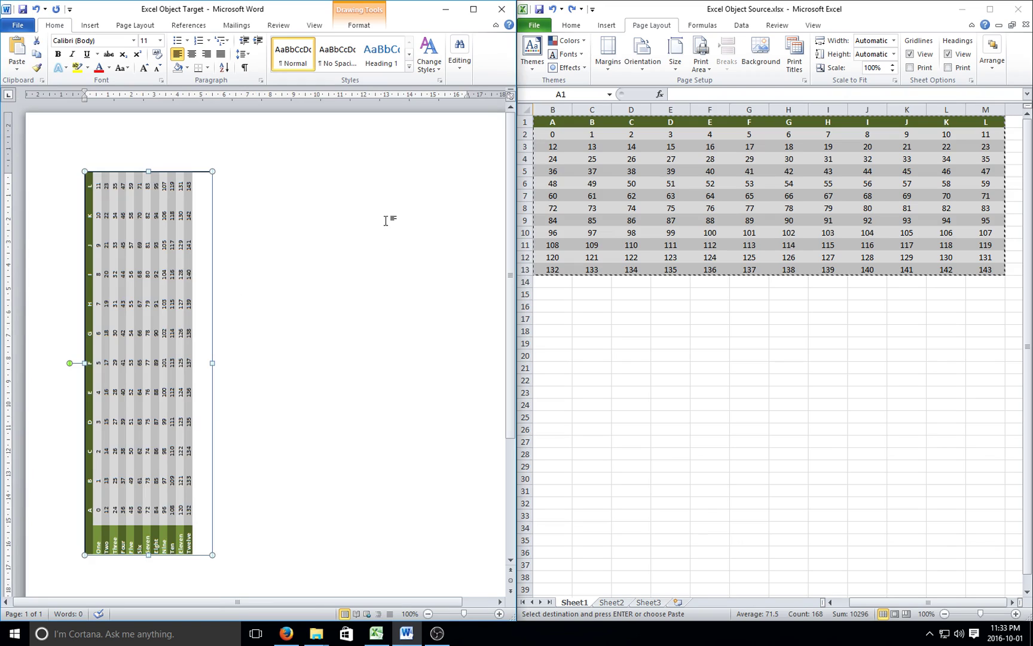
{"action": "right_click", "coordinate": [213, 249]}
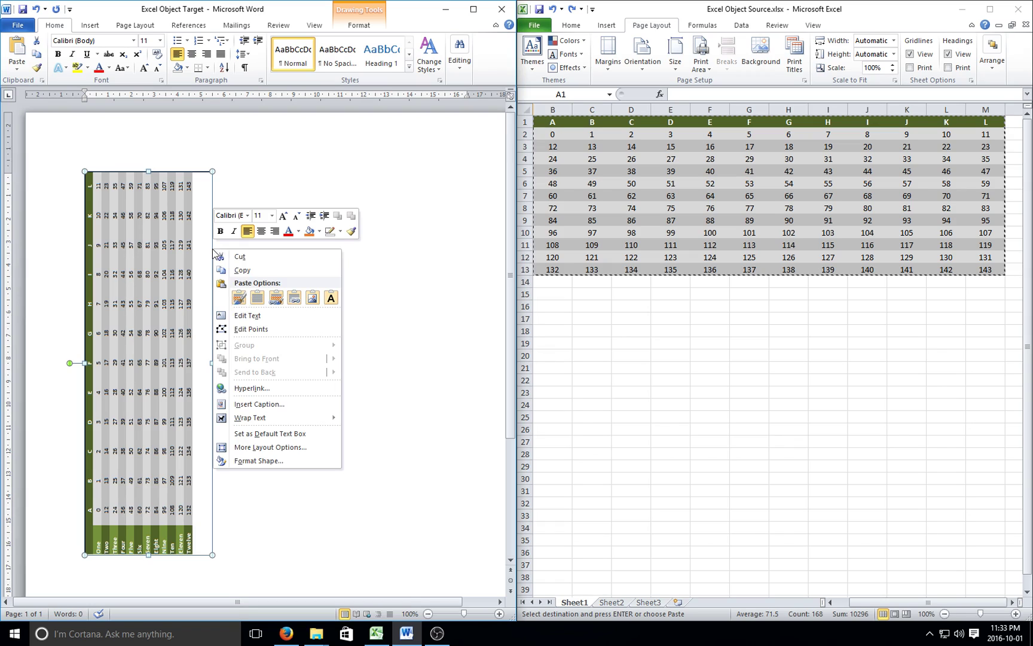
{"action": "left_click", "coordinate": [297, 460]}
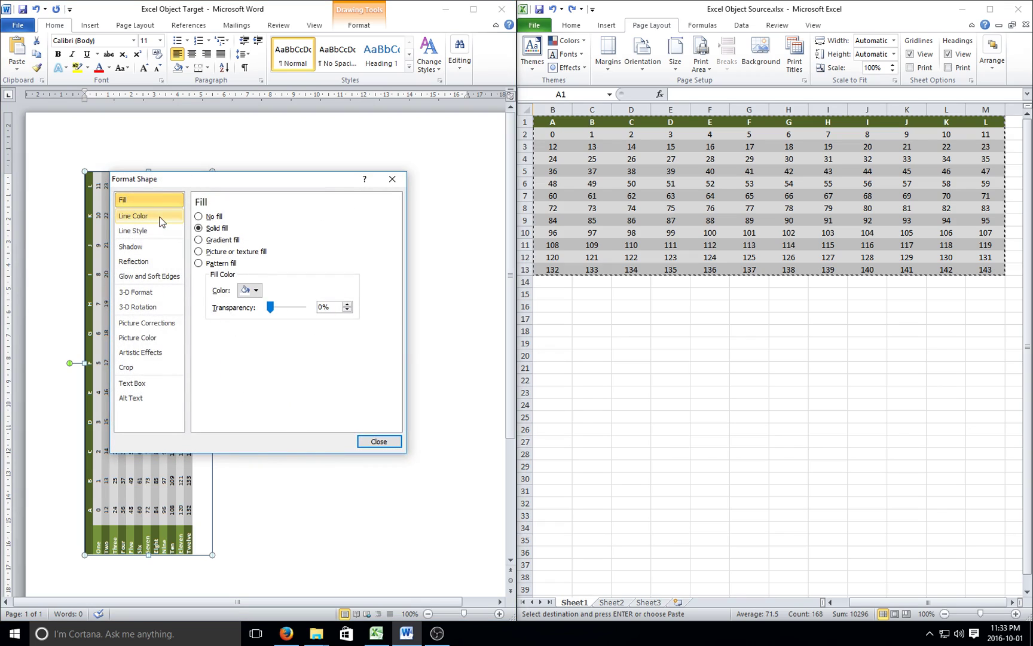
{"action": "left_click", "coordinate": [136, 384]}
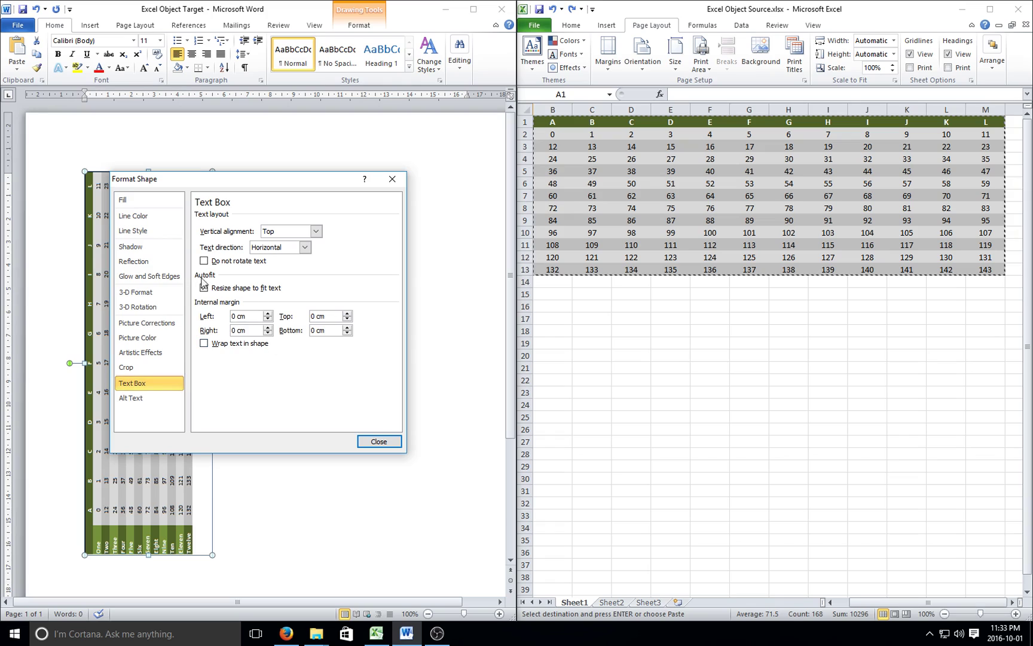
{"action": "left_click", "coordinate": [159, 218]}
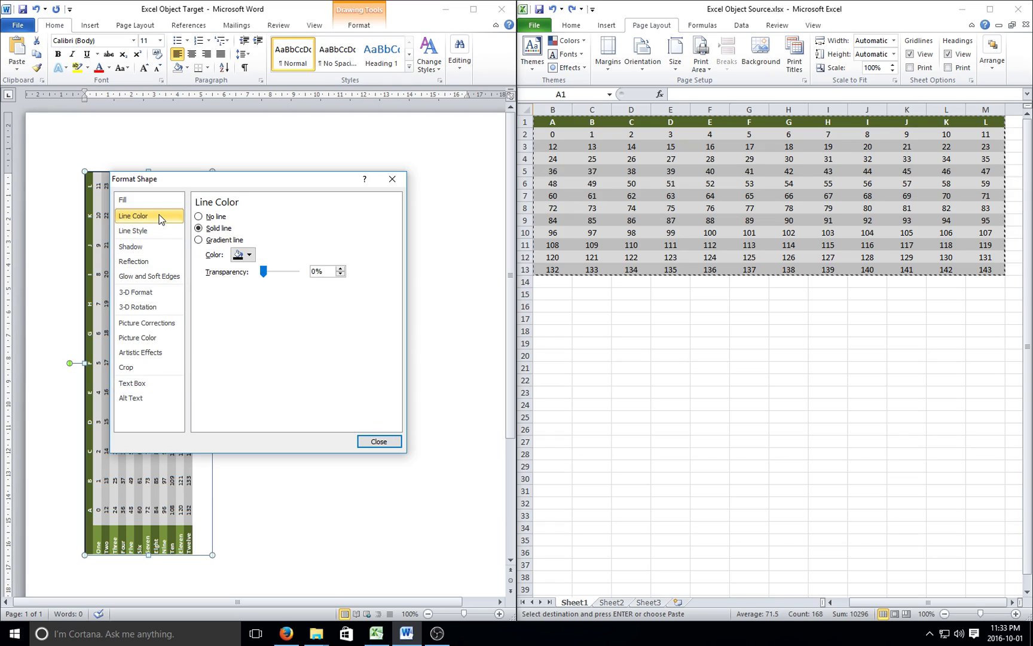
{"action": "left_click", "coordinate": [203, 217]}
{"action": "left_click", "coordinate": [379, 442]}
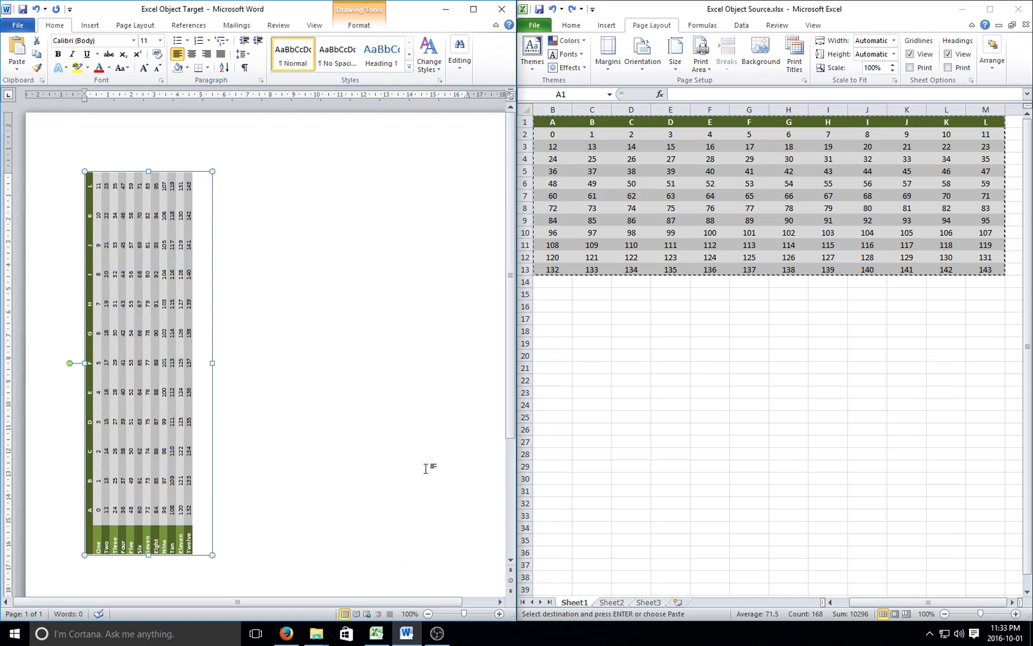
{"action": "left_click", "coordinate": [443, 482]}
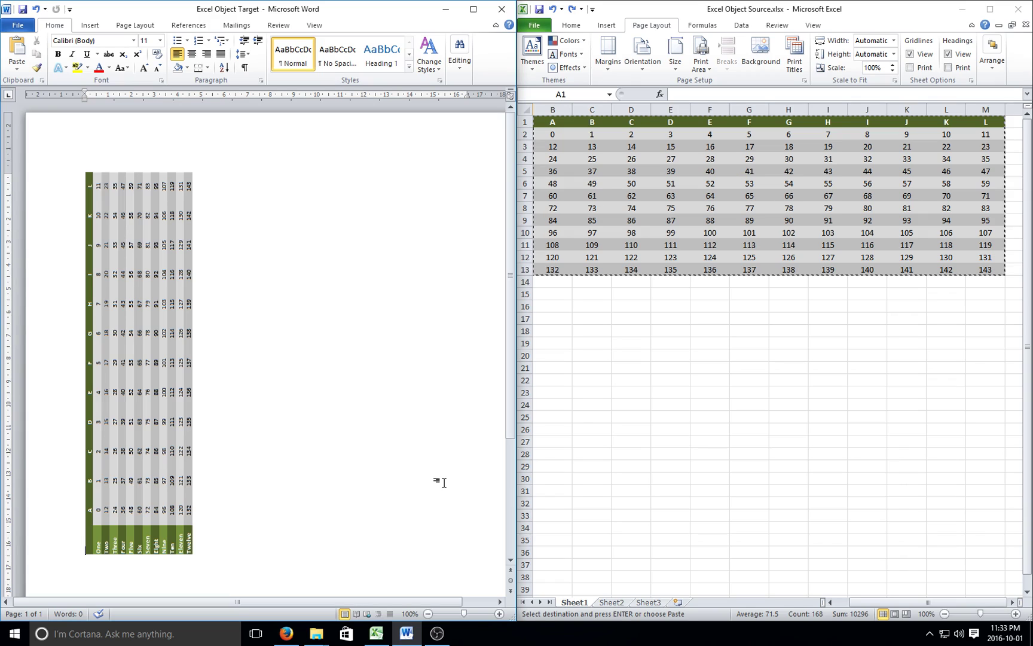
{"action": "key", "text": "ctrl+z"}
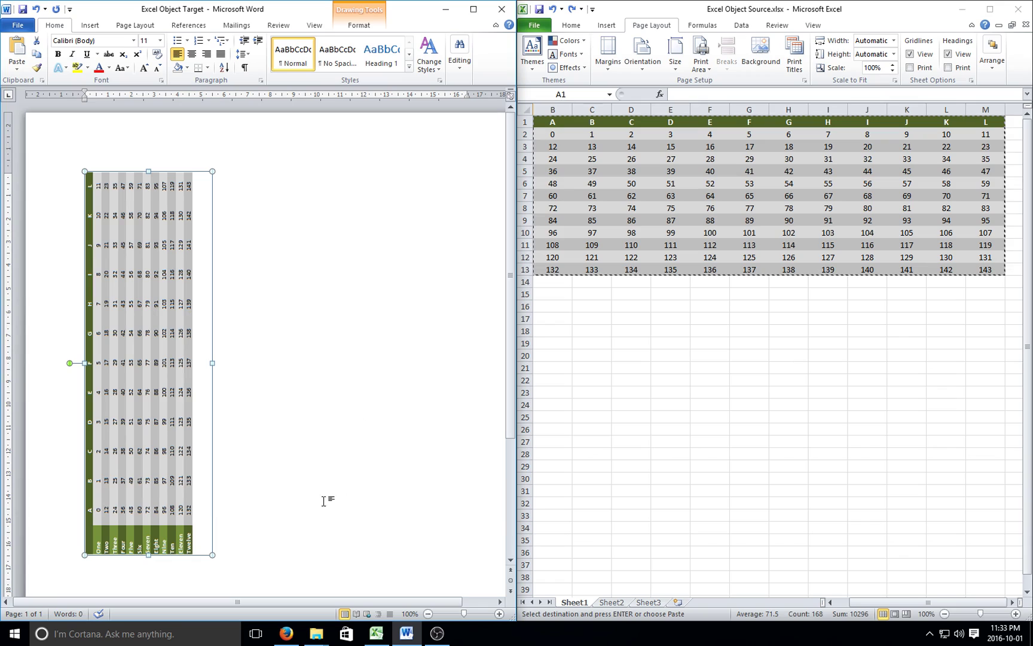
{"action": "left_click", "coordinate": [348, 544]}
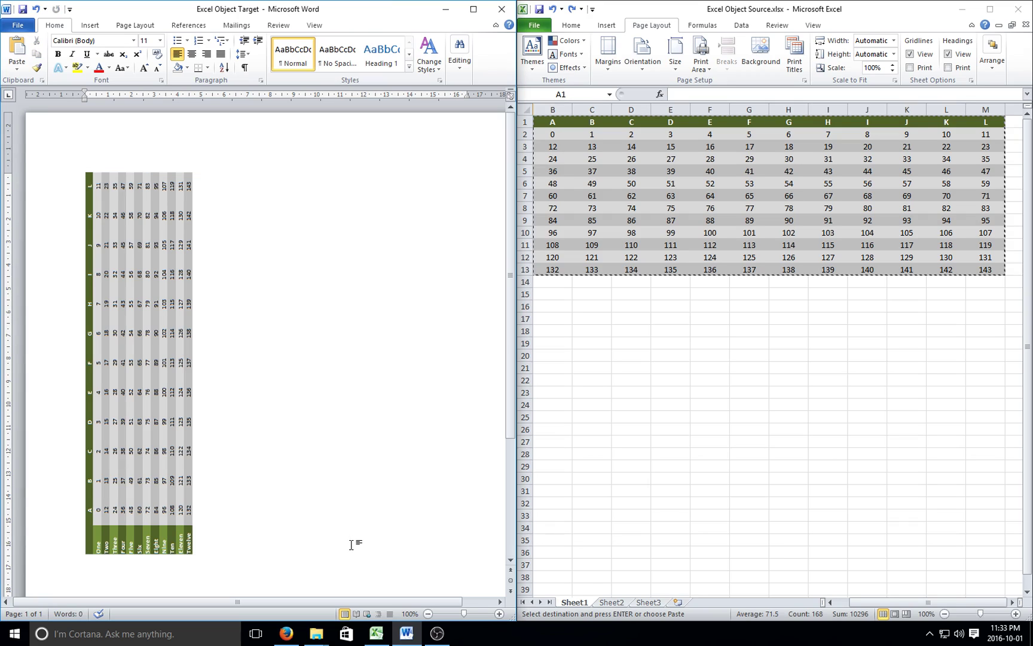
Step: Switch to the Excel workbook, enter 10 in cell B2 to test the link to the Word table, and undo the entry
{"action": "left_click", "coordinate": [644, 16]}
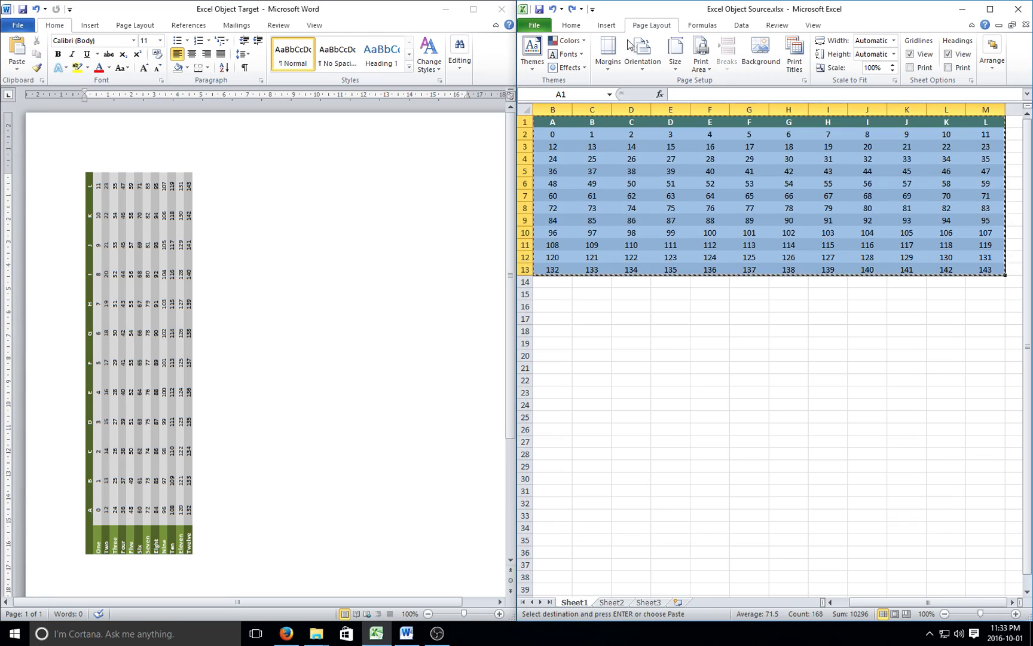
{"action": "left_click", "coordinate": [556, 135]}
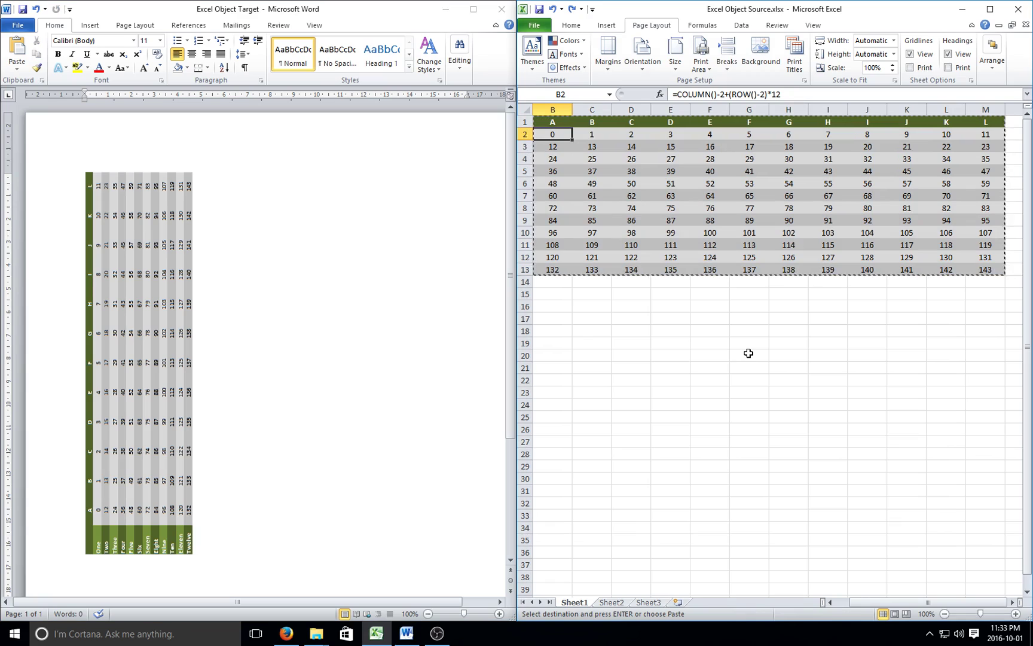
{"action": "type", "text": "10"}
{"action": "key", "text": "Return"}
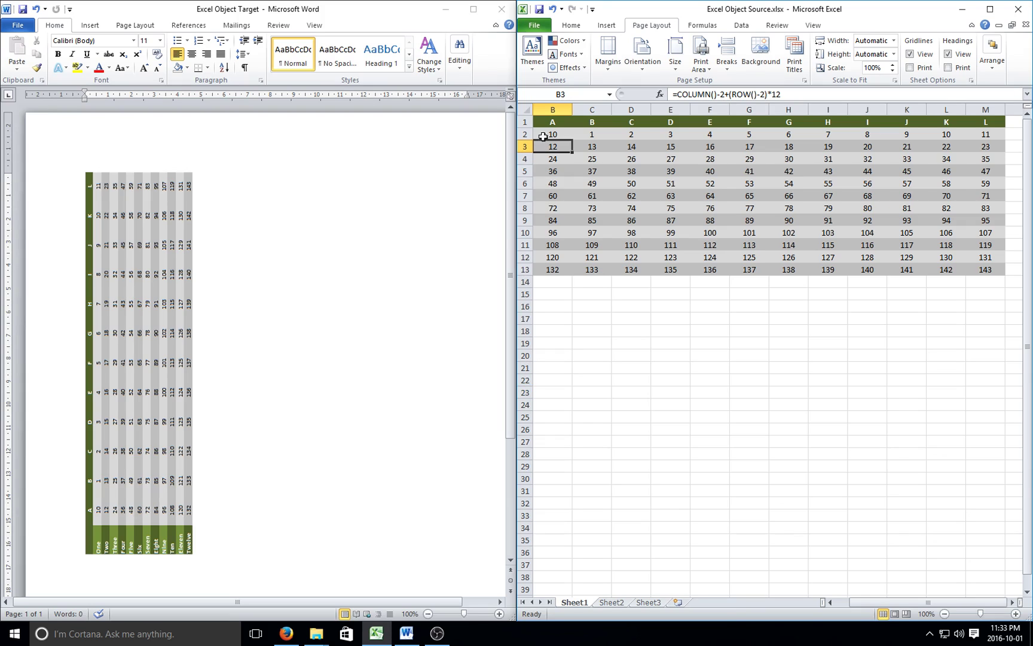
{"action": "left_click", "coordinate": [552, 9]}
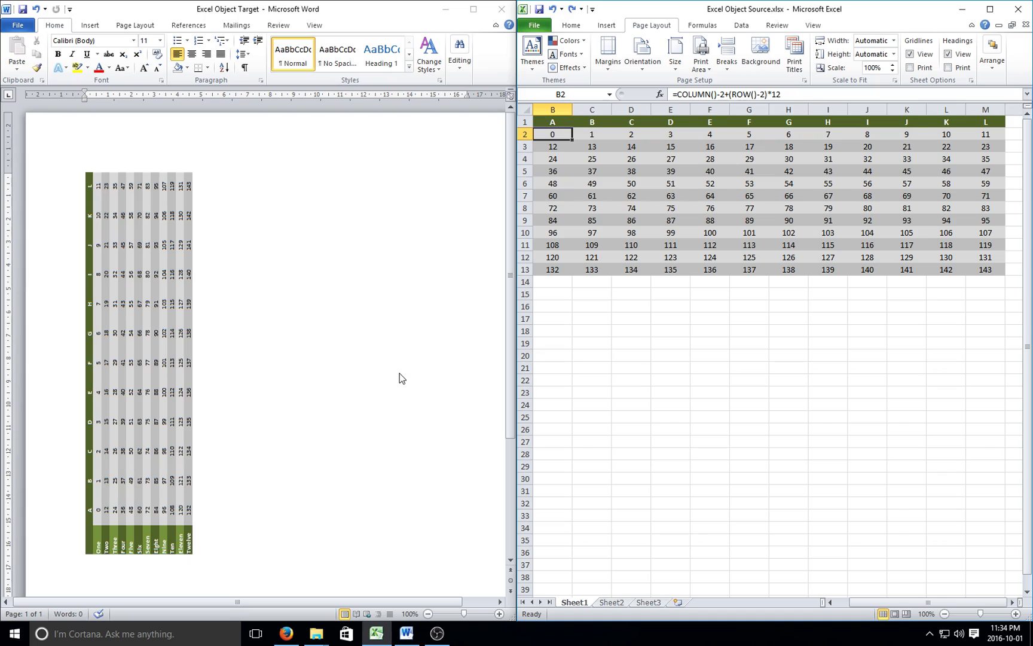
Step: Switch to the Word document and examine which commands are available for the rotated text box and for the linked worksheet object inside it
{"action": "scroll", "coordinate": [437, 393], "scroll_direction": "down", "scroll_amount": 2}
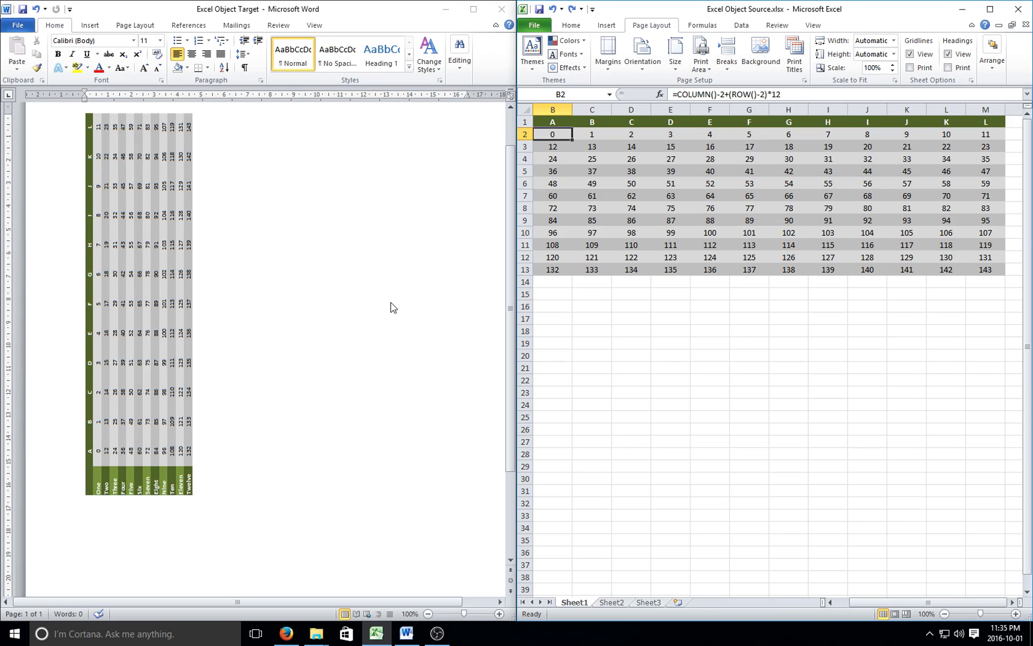
{"action": "left_click", "coordinate": [163, 281]}
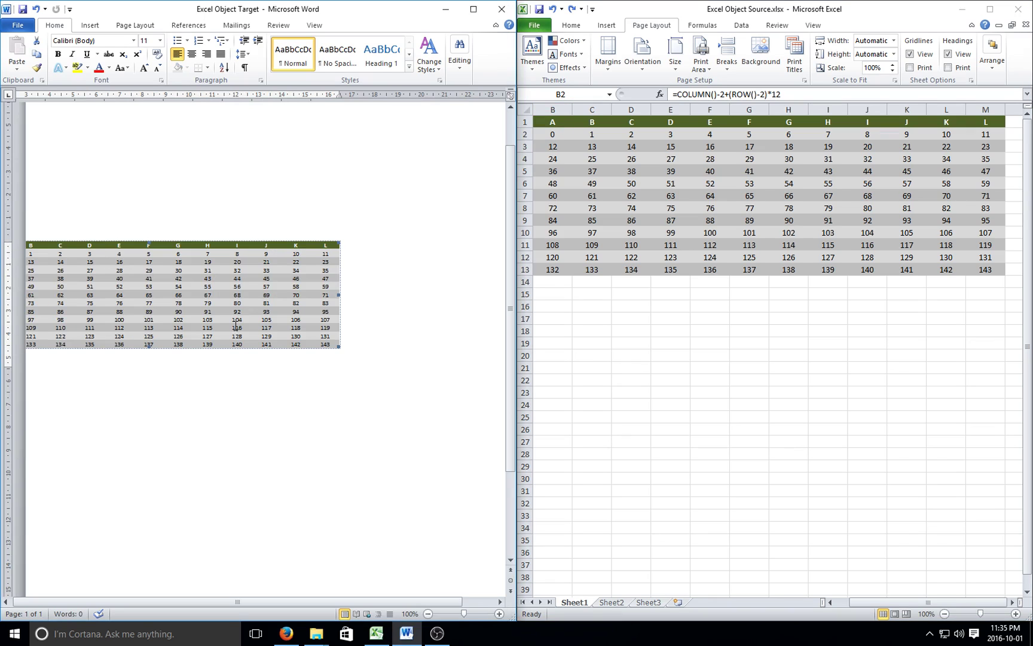
{"action": "right_click", "coordinate": [244, 287]}
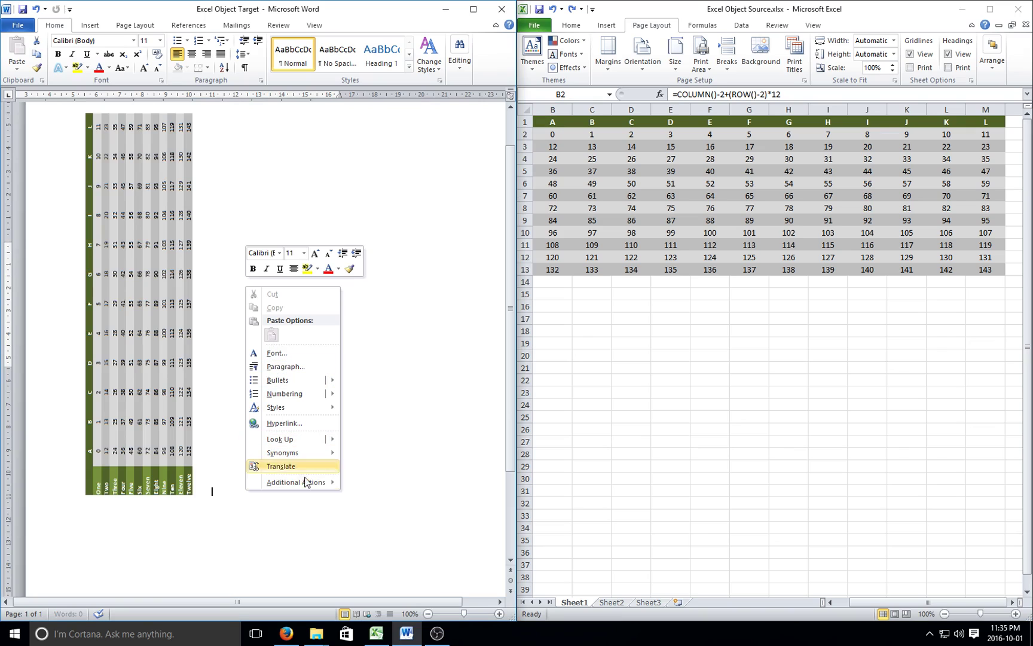
{"action": "right_click", "coordinate": [151, 380]}
{"action": "right_click", "coordinate": [146, 214]}
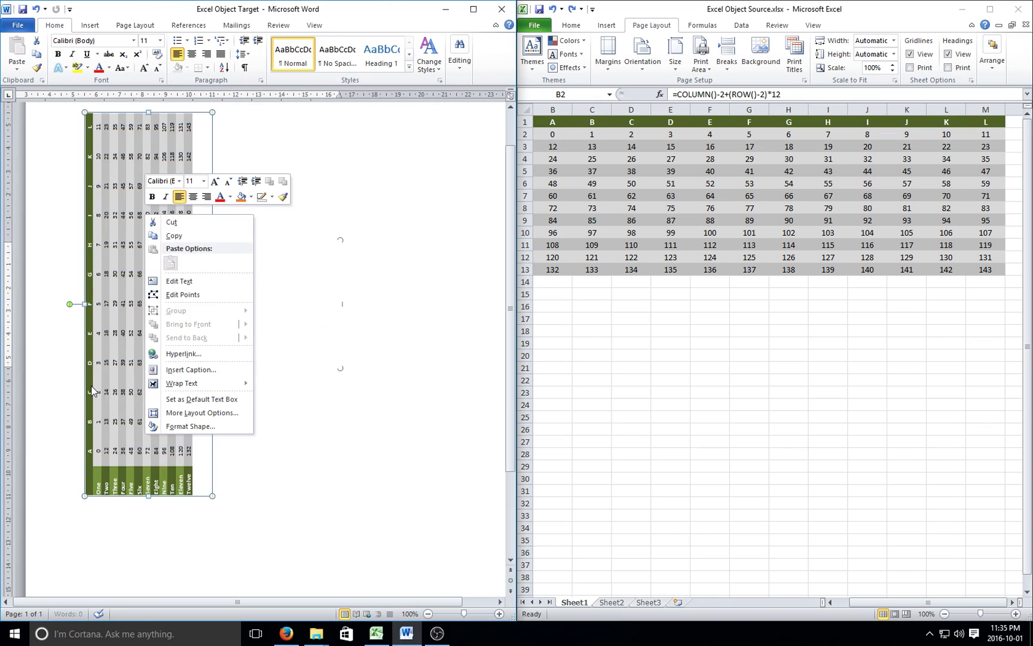
{"action": "left_click", "coordinate": [195, 263]}
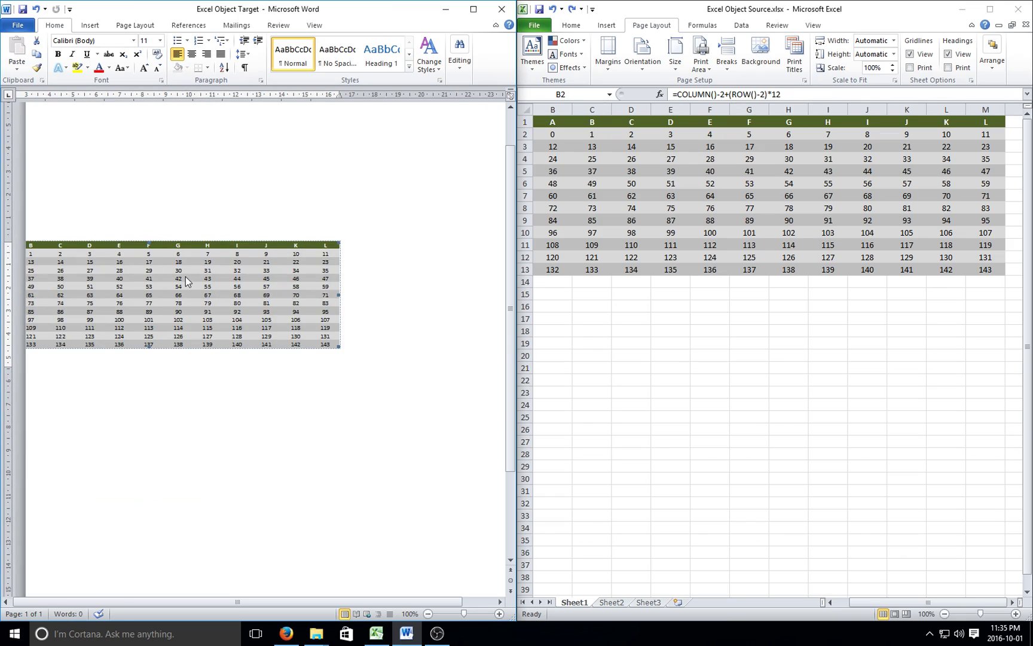
{"action": "right_click", "coordinate": [186, 280]}
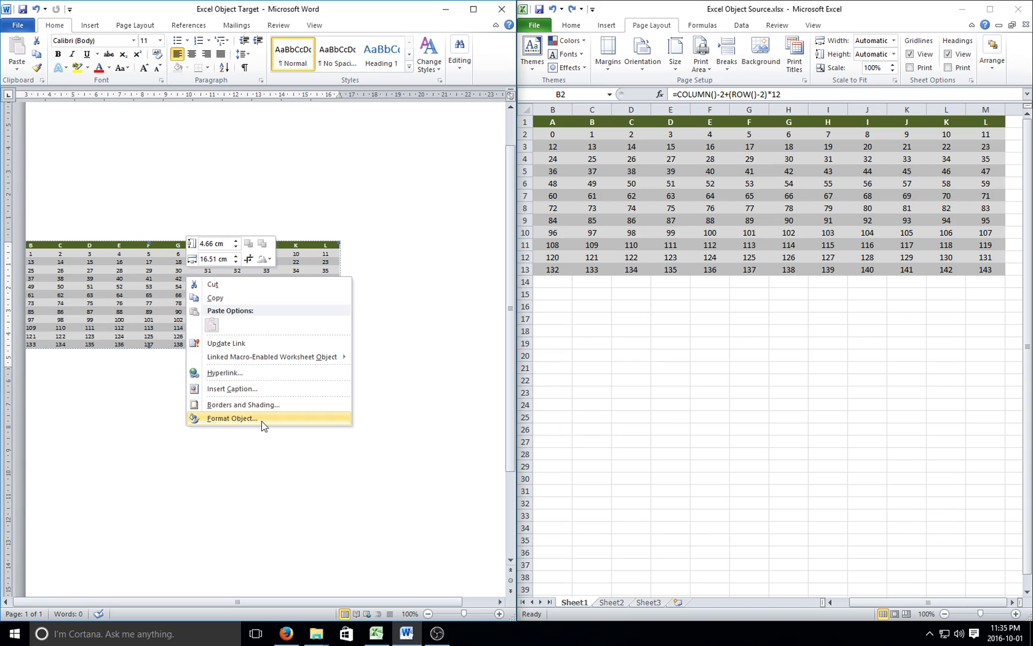
{"action": "left_click", "coordinate": [102, 307]}
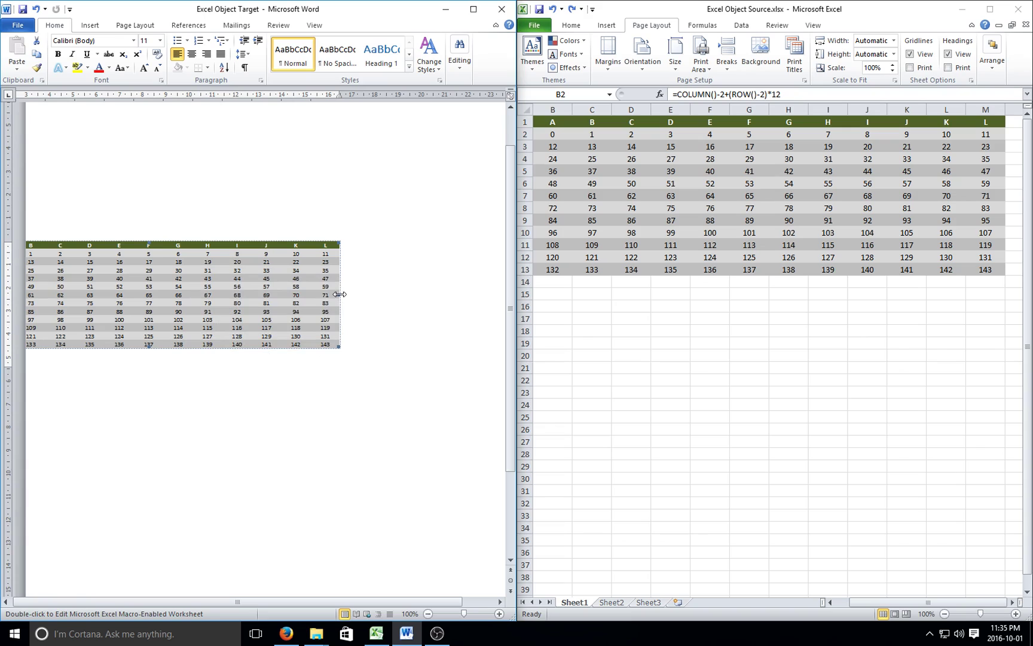
{"action": "left_click", "coordinate": [443, 496]}
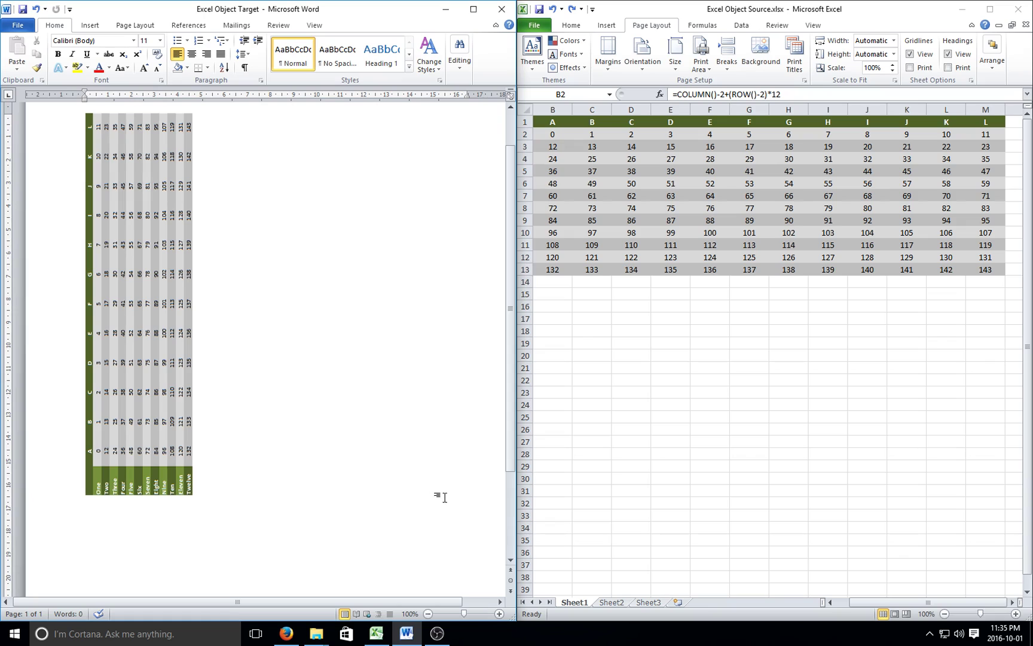
{"action": "scroll", "coordinate": [444, 498], "scroll_direction": "up", "scroll_amount": 2}
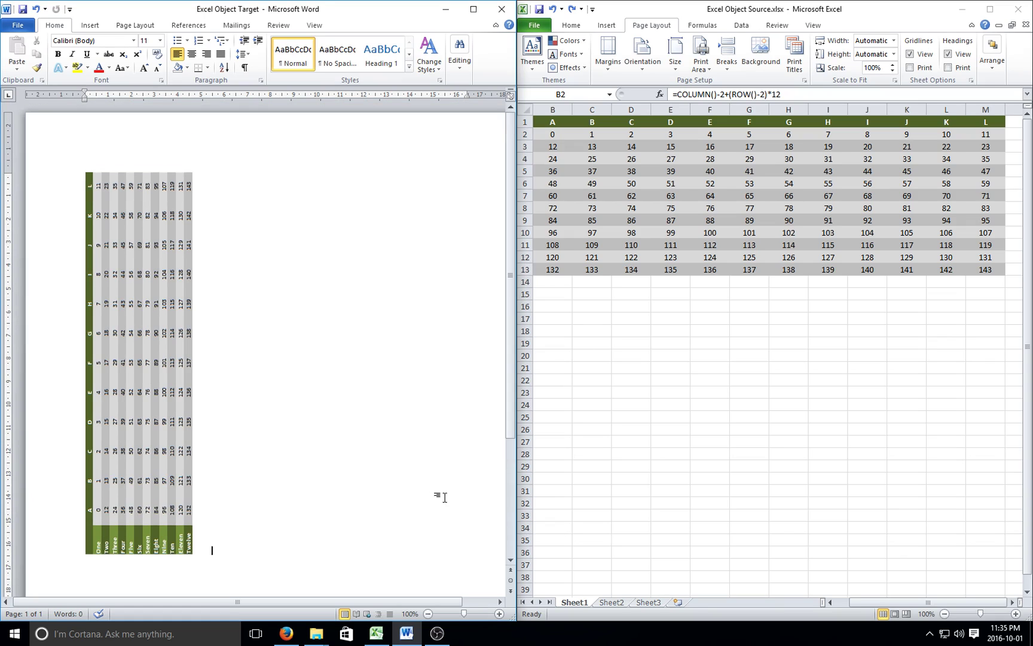